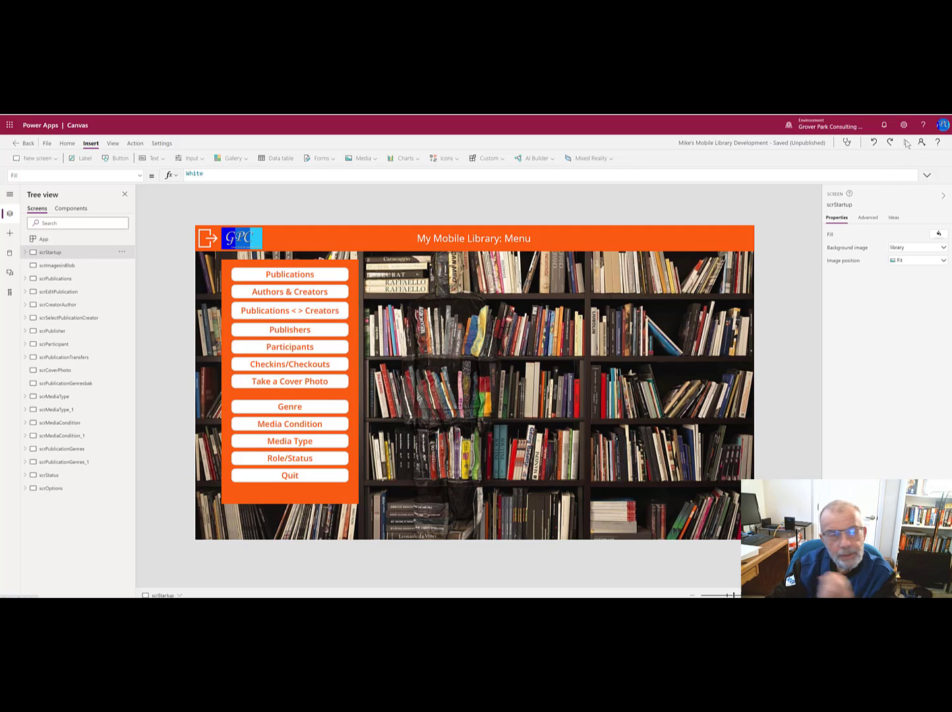
Step: Preview the app and examine the genre list and the Literary Fiction titles on the publication genres screen
left_click(907, 143)
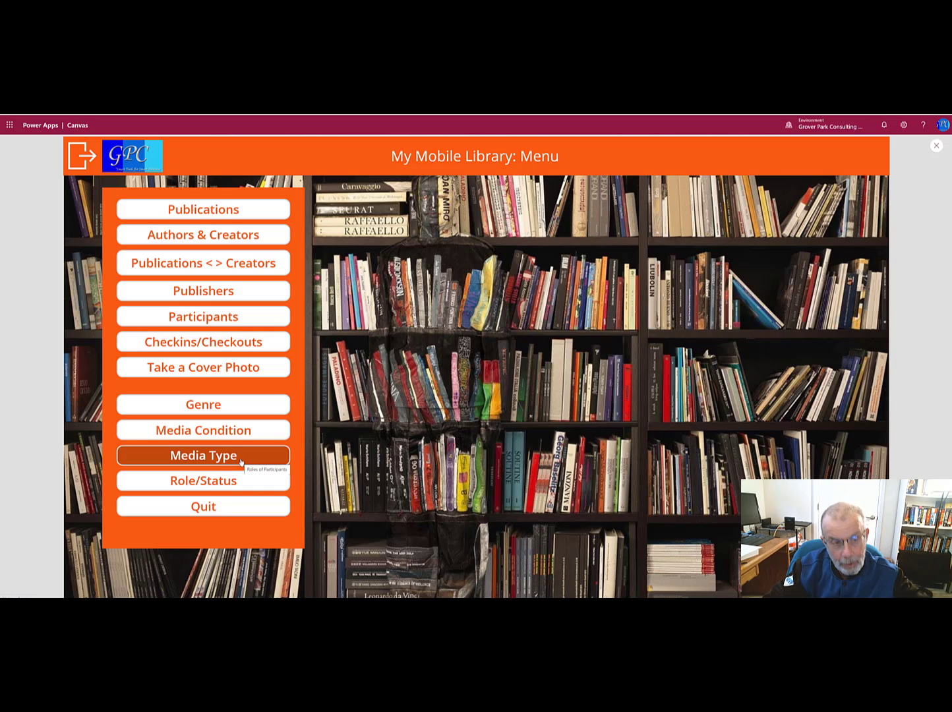
left_click(218, 405)
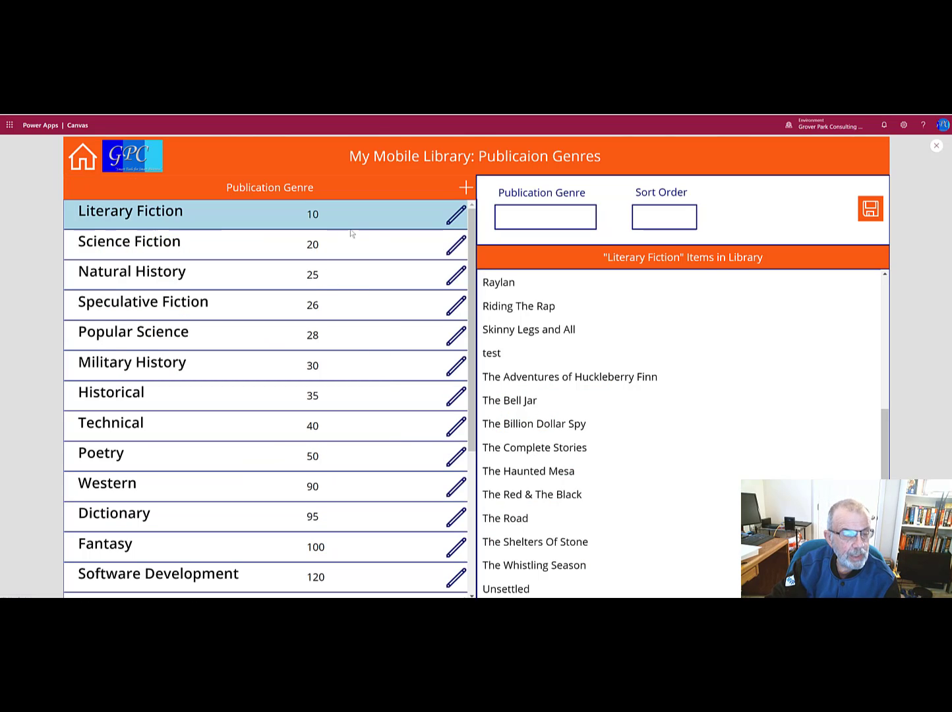
scroll(350, 238, "down", 5)
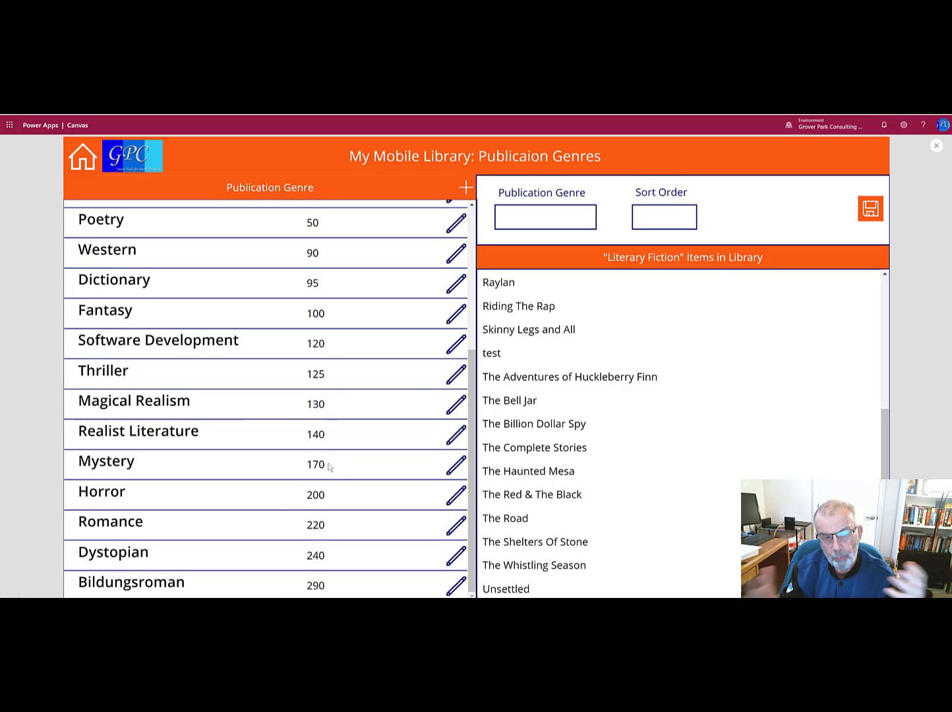
scroll(334, 461, "up", 5)
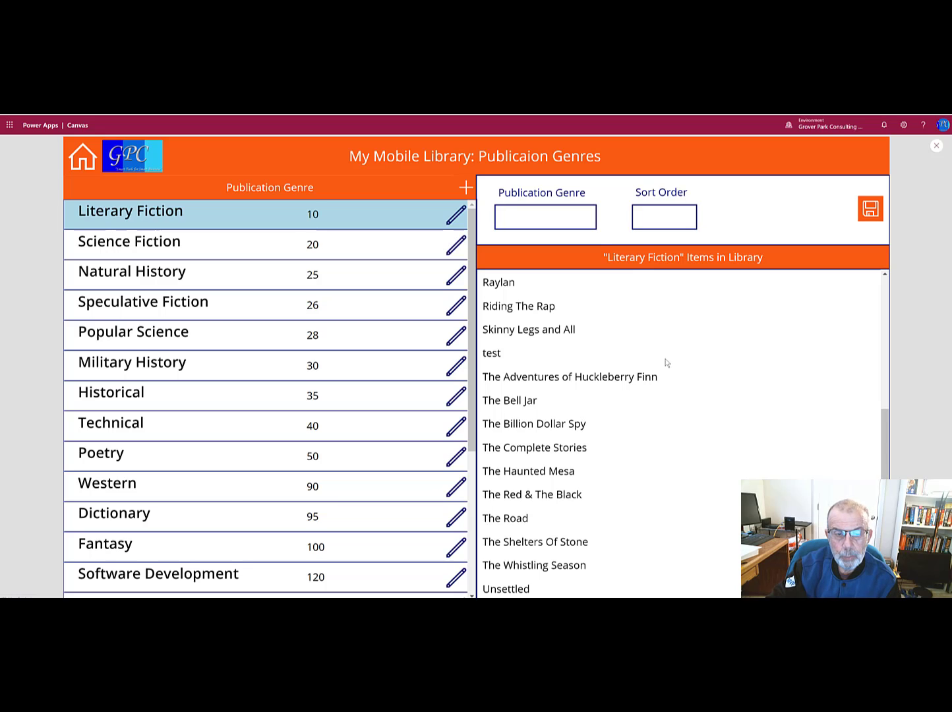
left_click(607, 327)
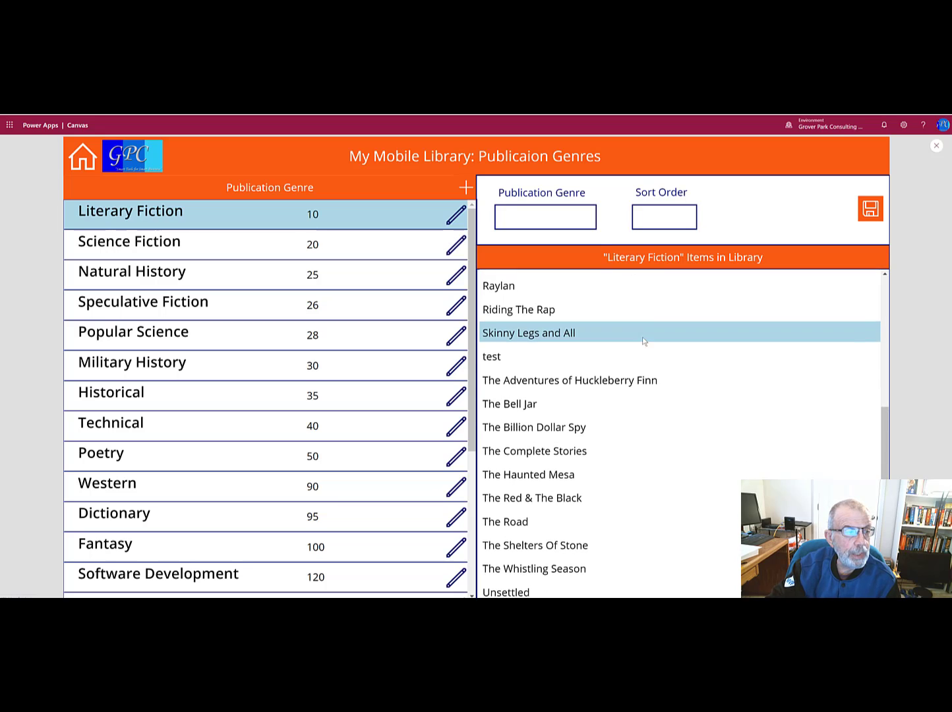
scroll(755, 321, "up", 1)
scroll(759, 337, "down", 1)
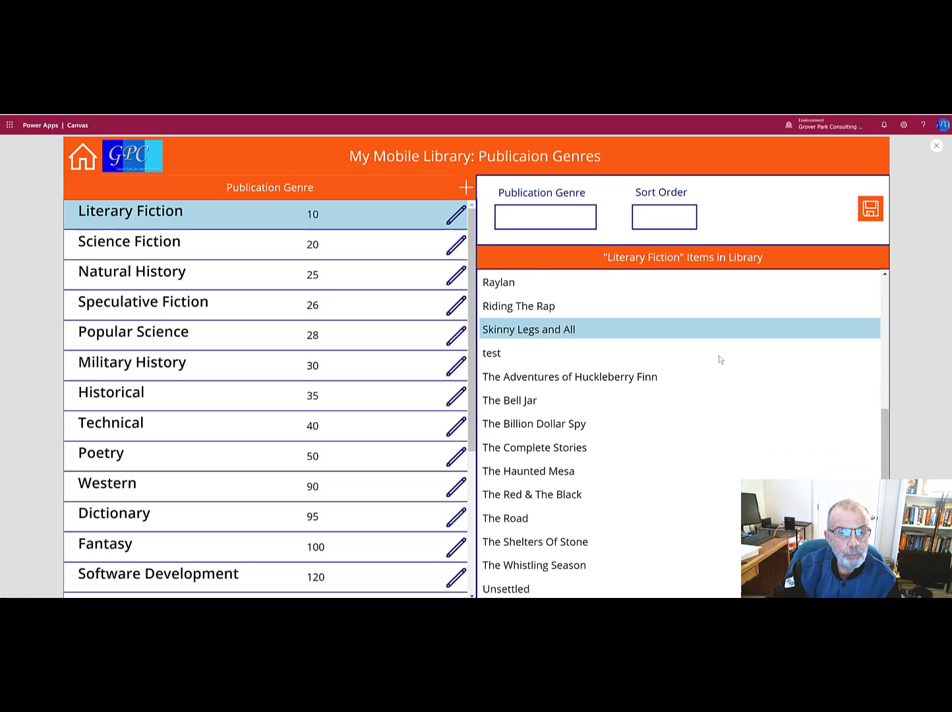
scroll(719, 360, "up", 5)
scroll(484, 283, "up", 2)
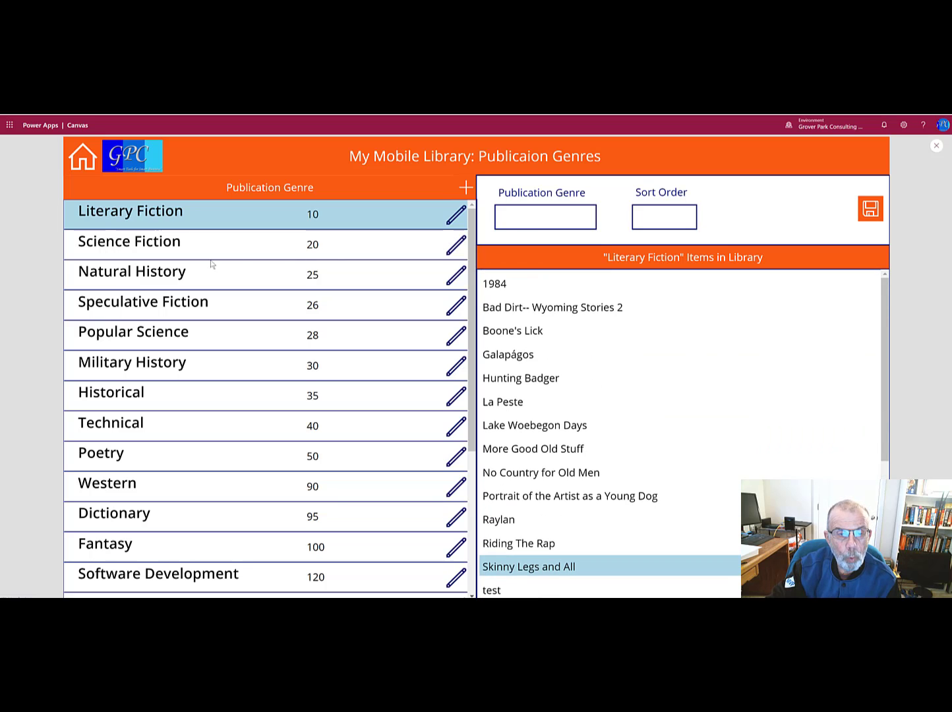
Step: Show the library items for the Natural History genre, and open the Science Fiction genre's details before returning to the main menu
left_click(159, 276)
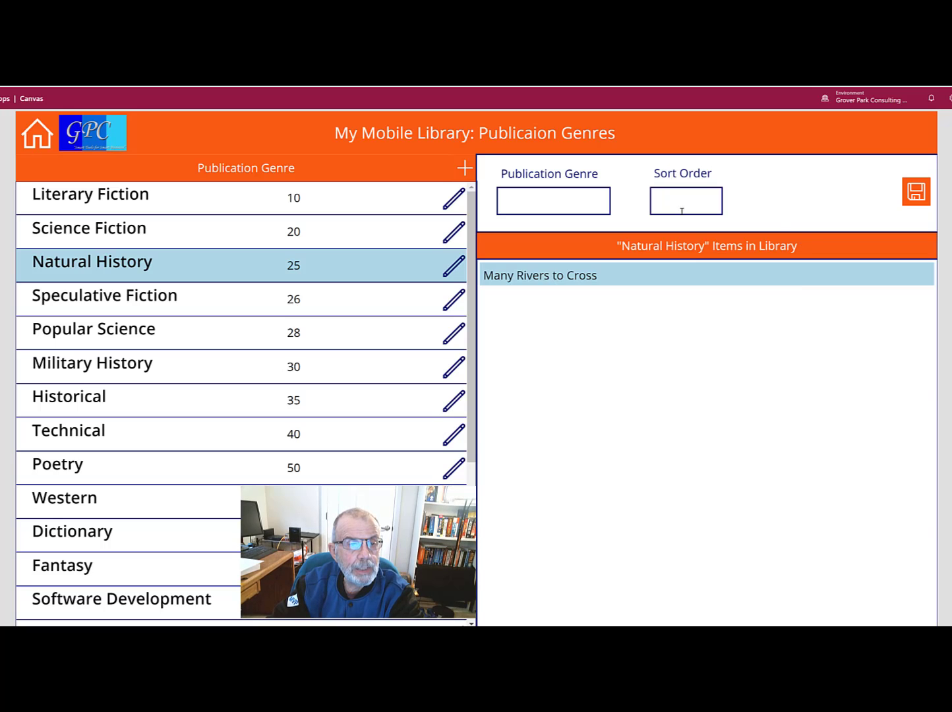
left_click(452, 236)
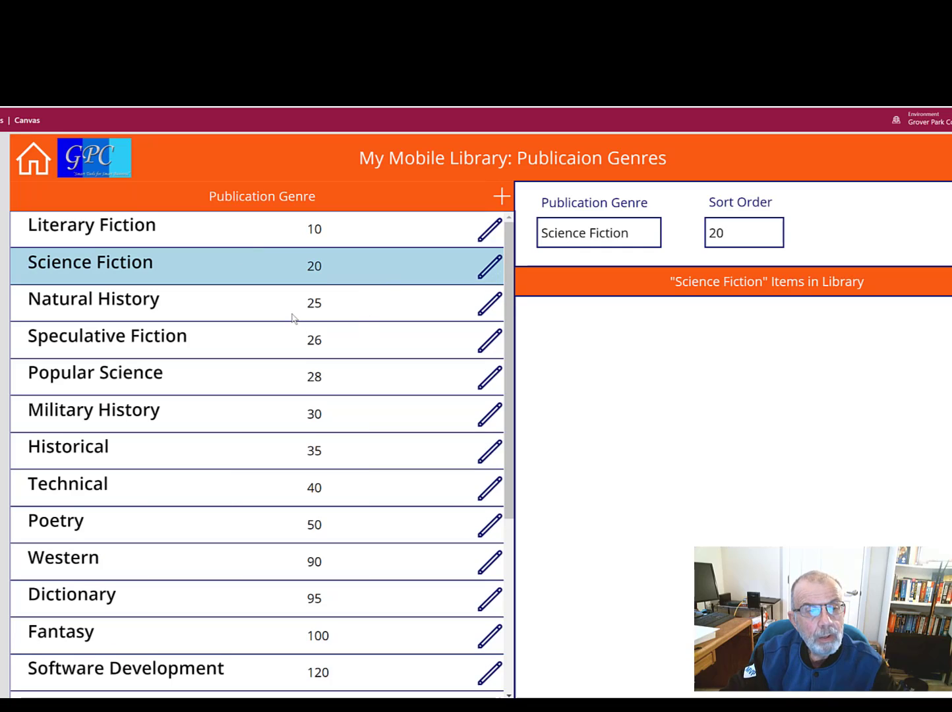
left_click(39, 169)
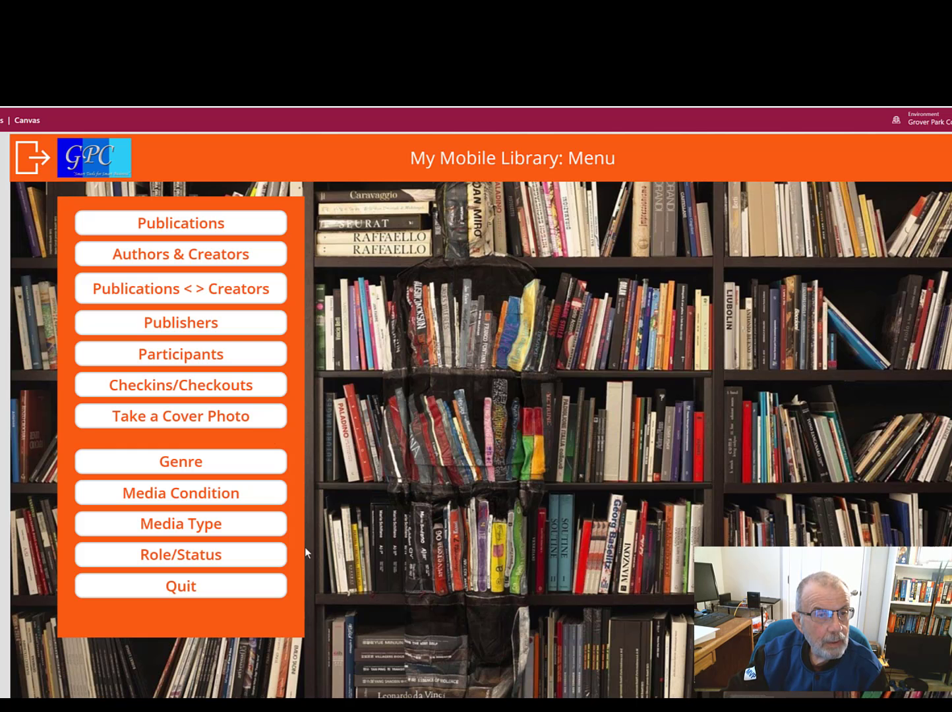
Step: Review the library items in Mint and Good condition on the Media Condition screen, and bring up a blank condition record
left_click(230, 493)
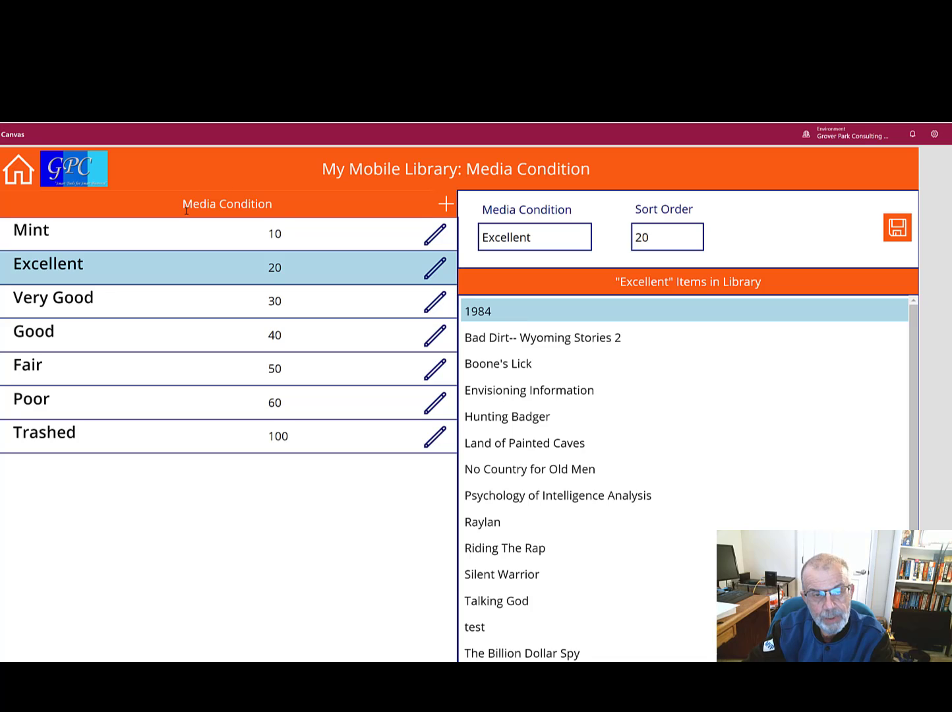
left_click(181, 240)
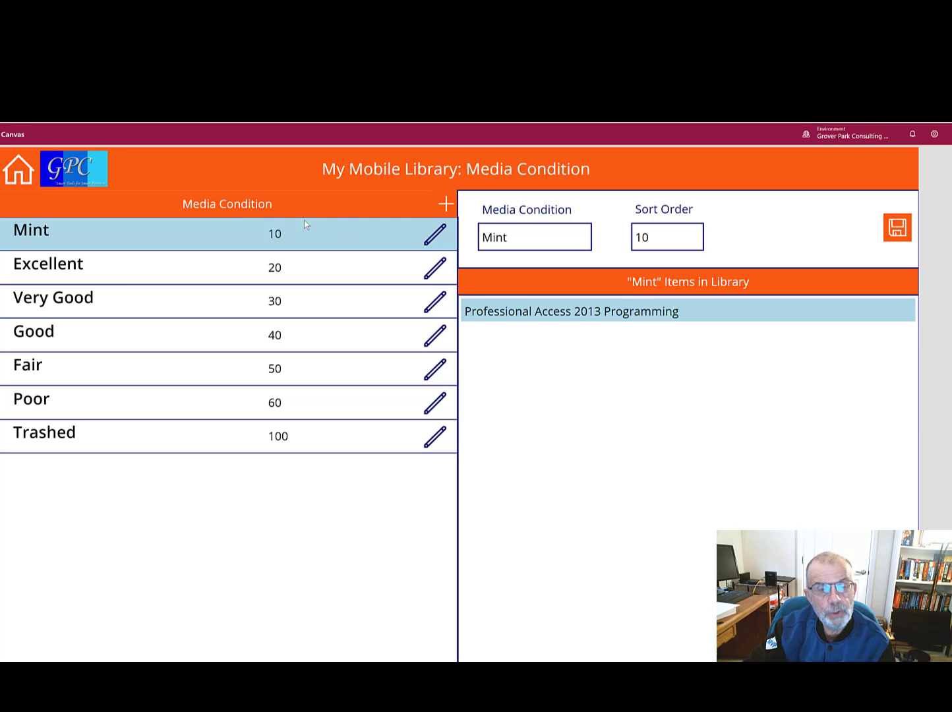
left_click(70, 336)
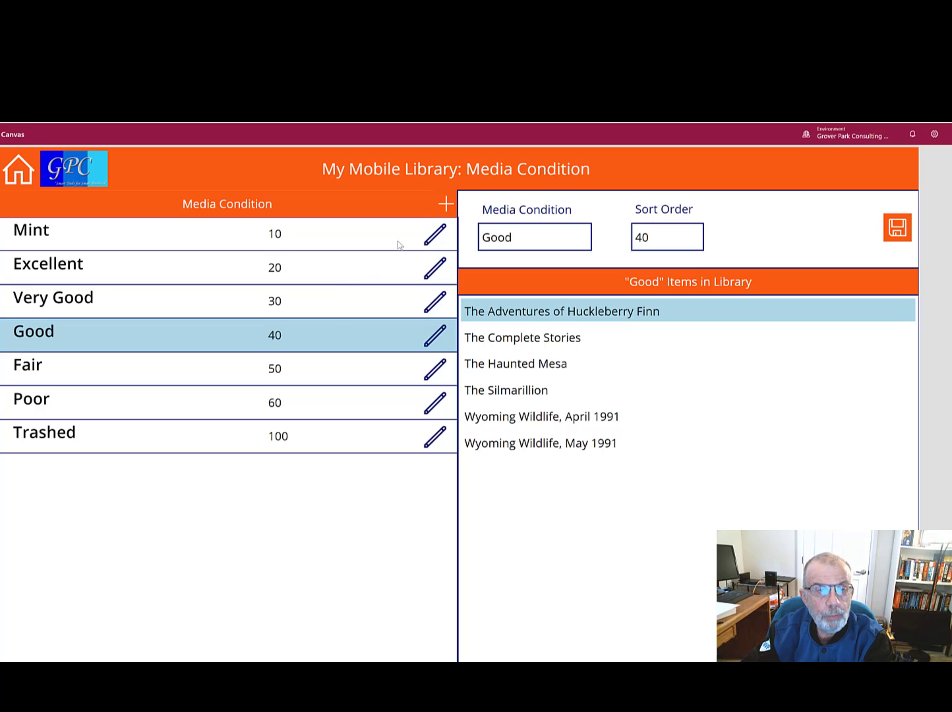
left_click(447, 205)
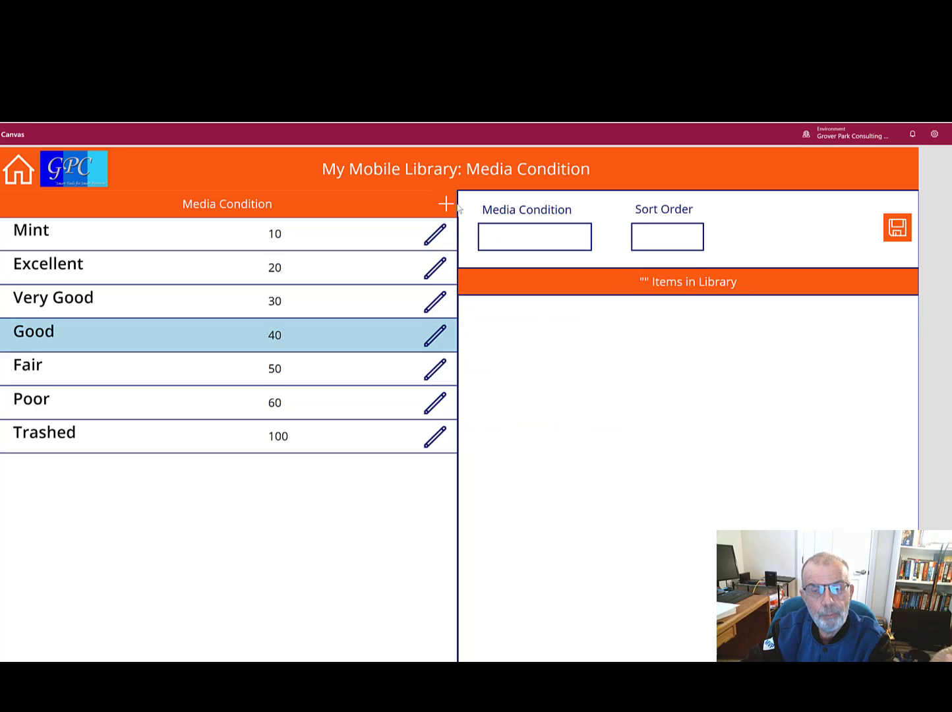
left_click(516, 243)
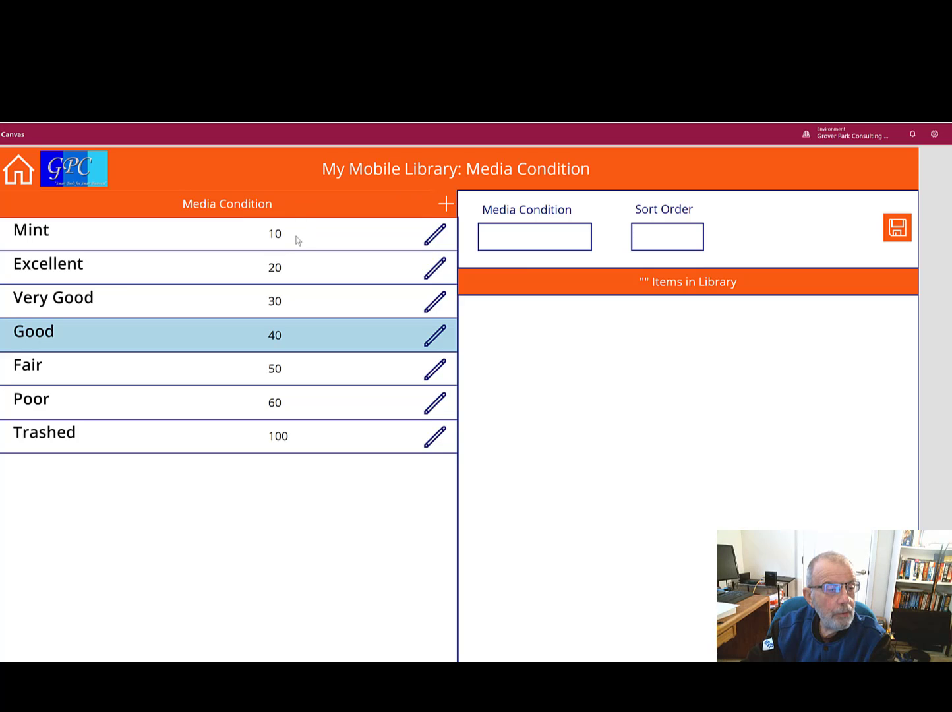
left_click(18, 175)
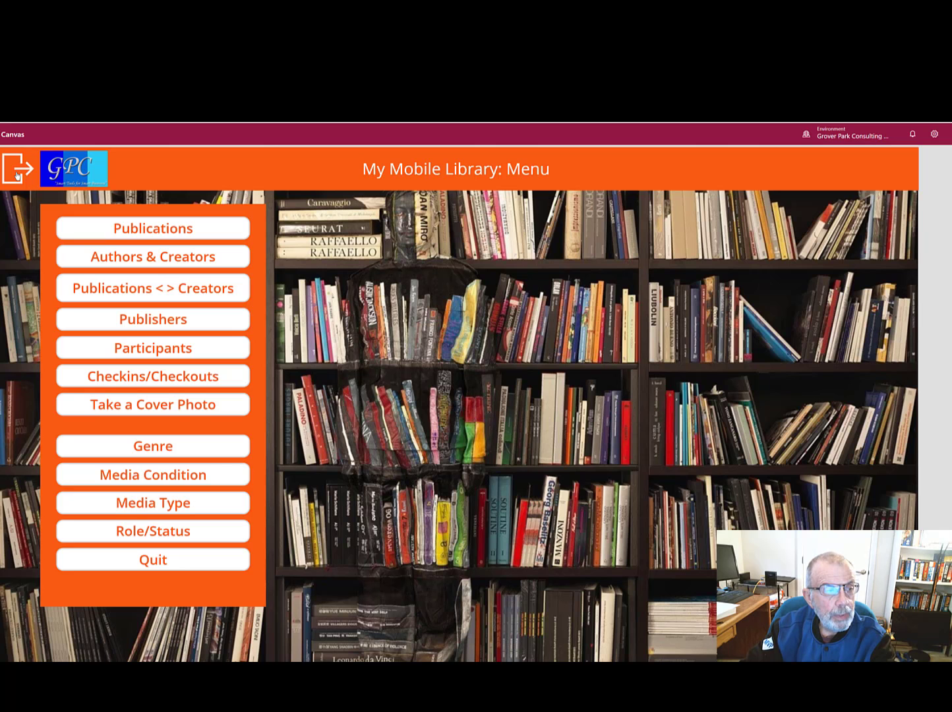
Step: Add and save a new media type named "Vinyll RFecord" with sort order 50
left_click(168, 506)
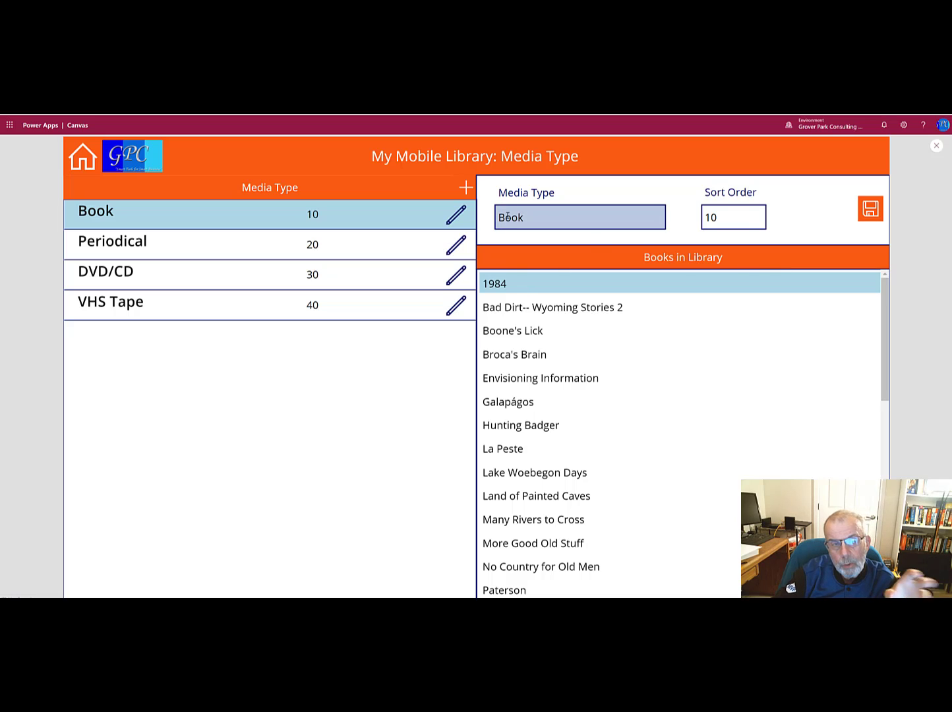
left_click(465, 190)
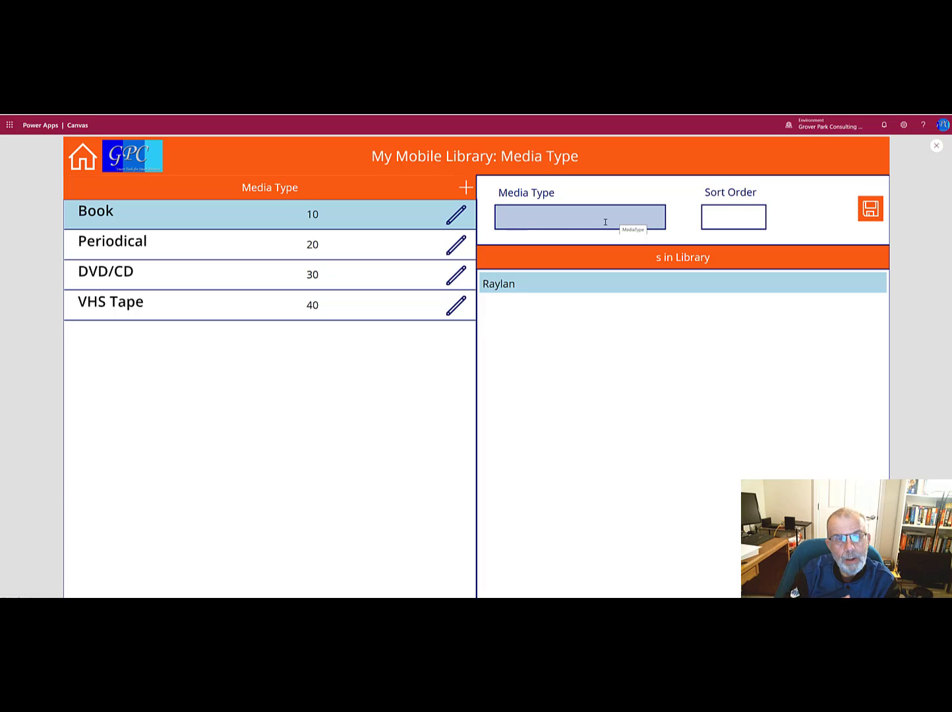
left_click(580, 221)
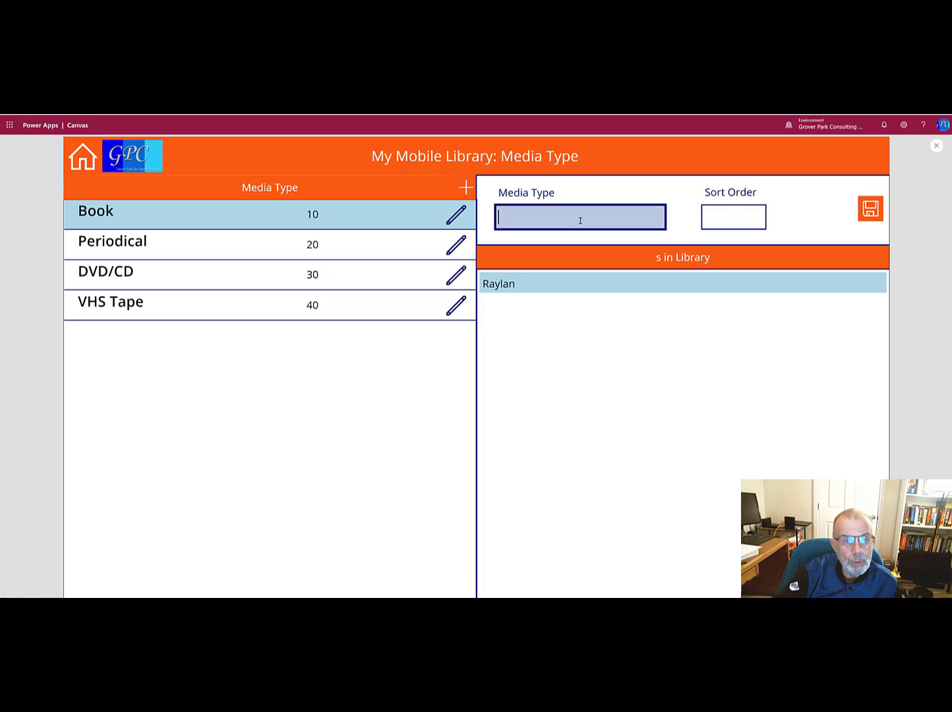
type("Vin")
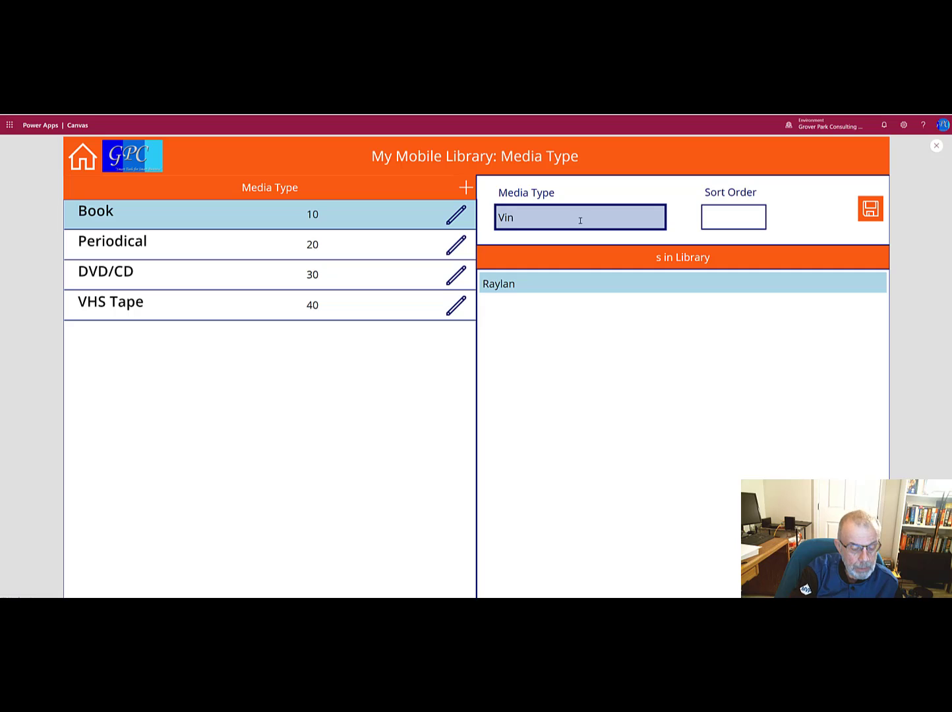
type("yll")
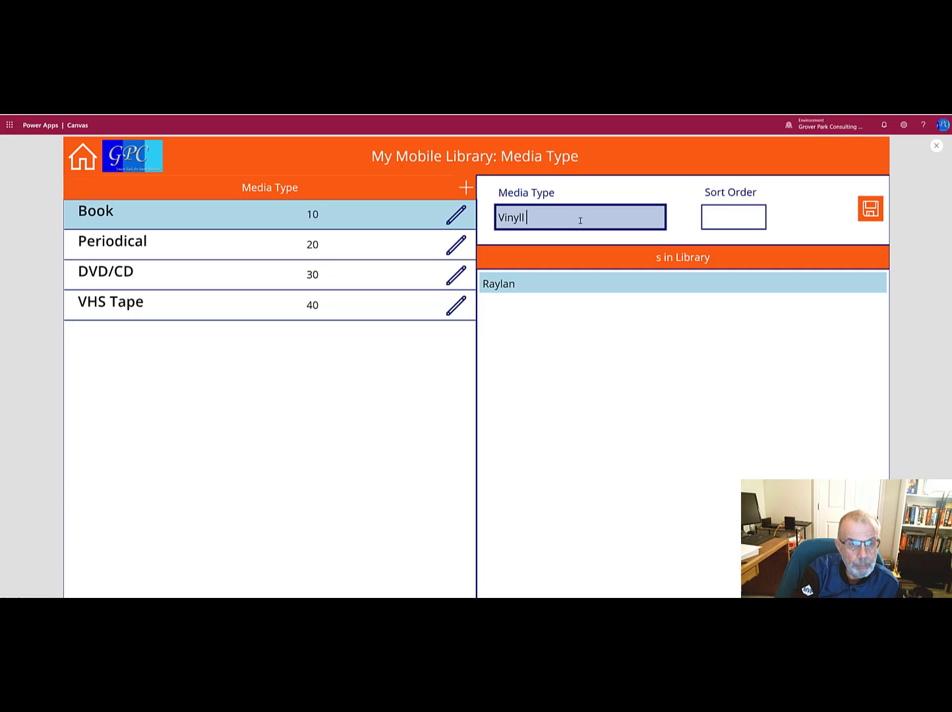
type(" RFecord")
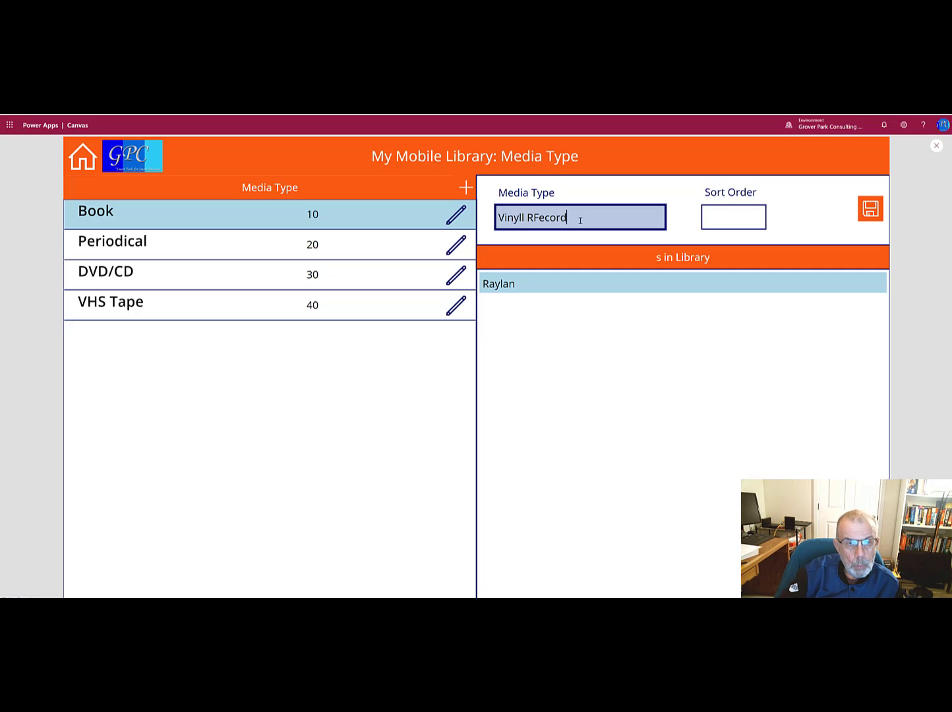
left_click(733, 222)
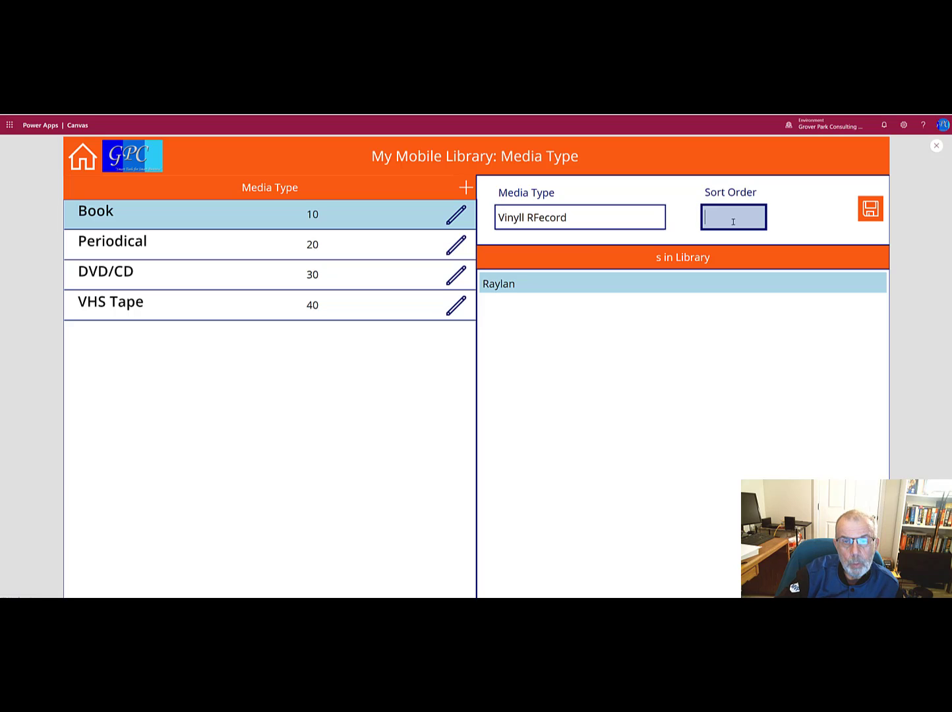
type("50")
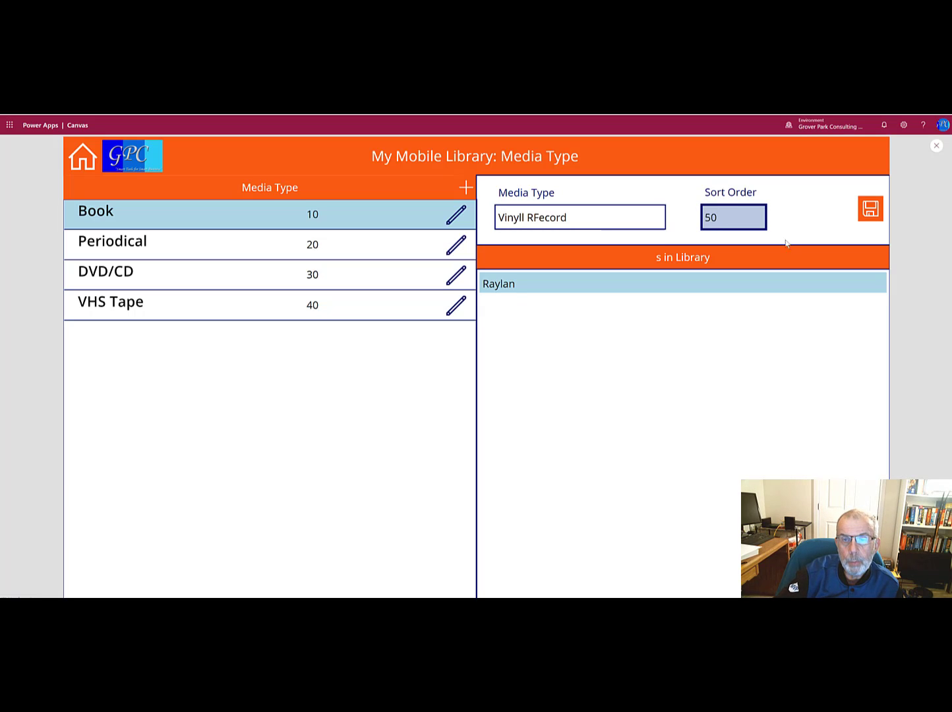
left_click(867, 217)
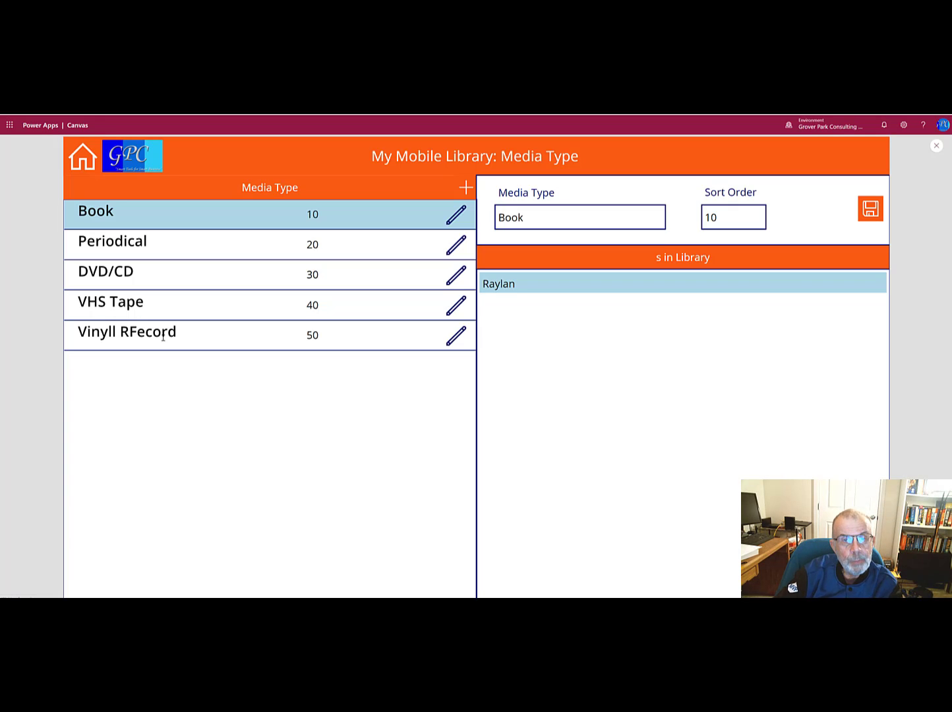
Step: Correct the new media type's name to "Vinyl Record", save it, and return to the main menu
left_click(149, 337)
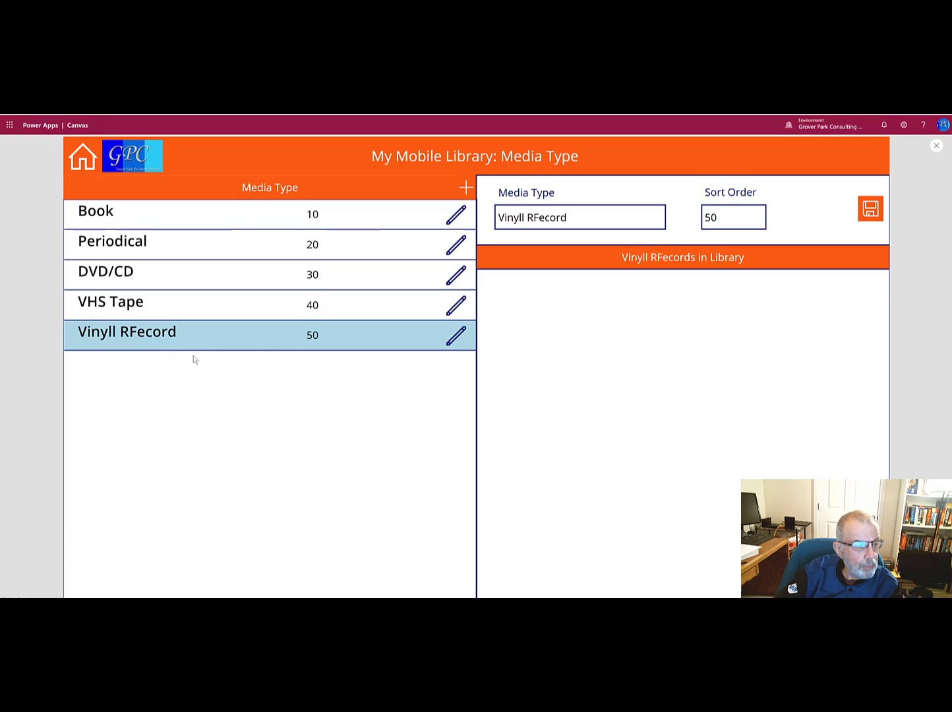
left_click(524, 217)
left_click(455, 339)
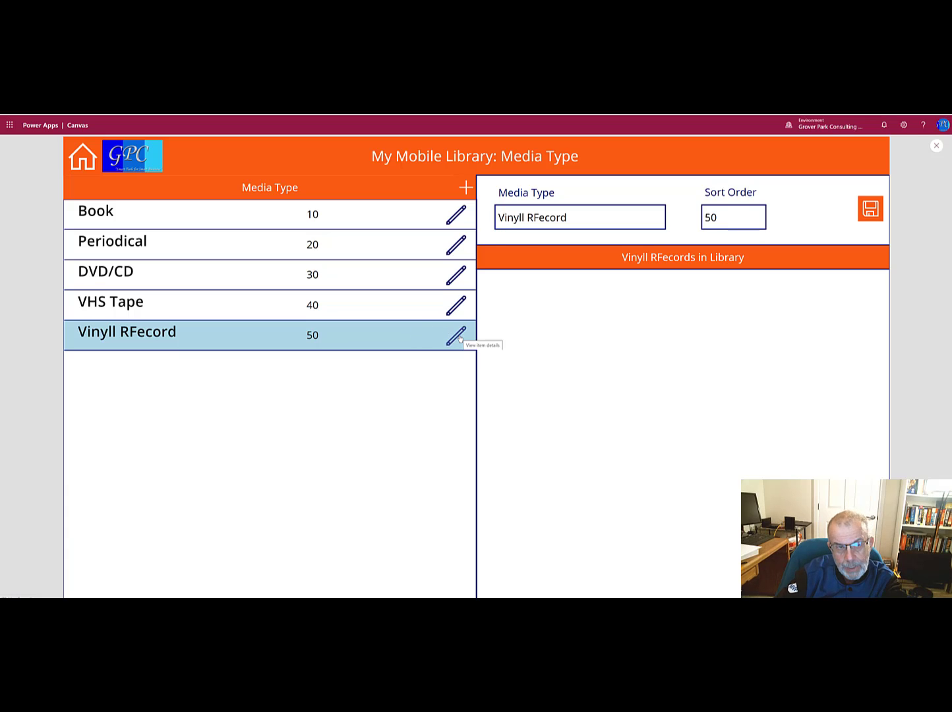
left_click(521, 220)
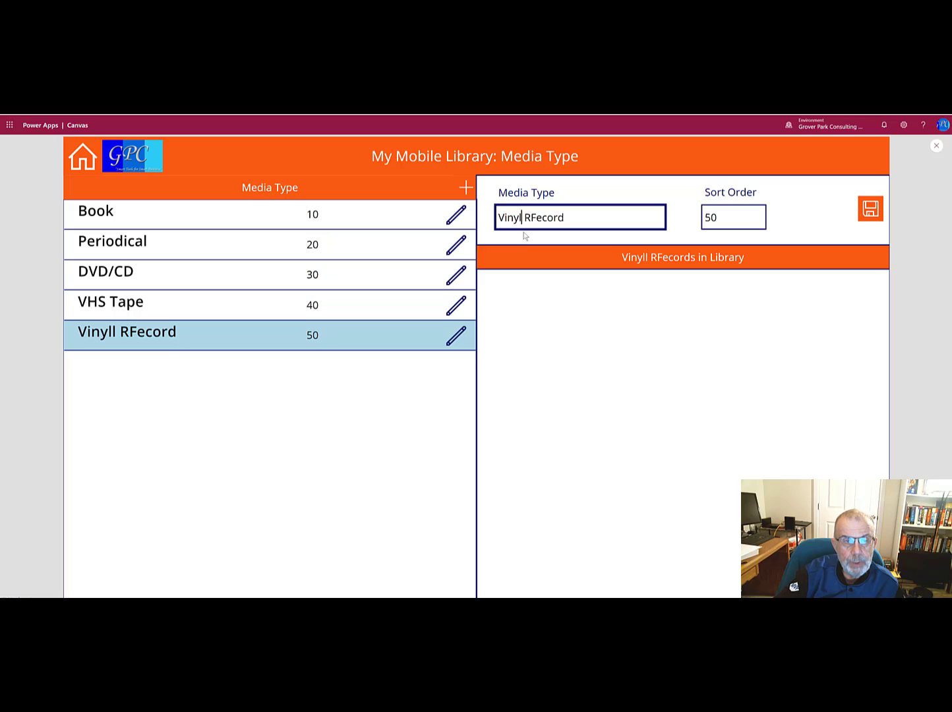
left_click(535, 218)
key("BackSpace")
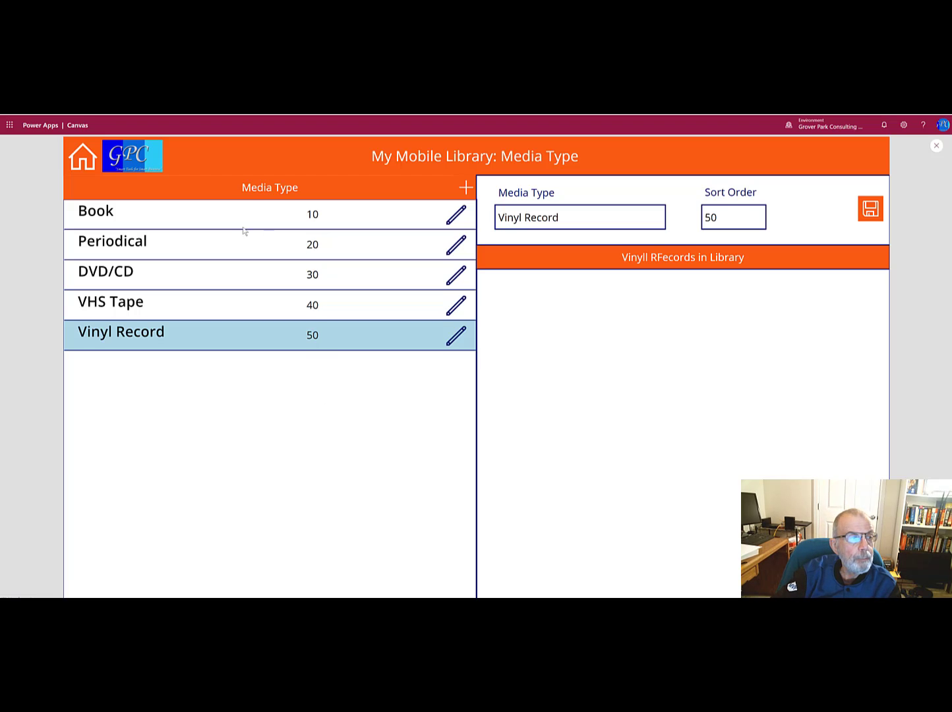
left_click(92, 161)
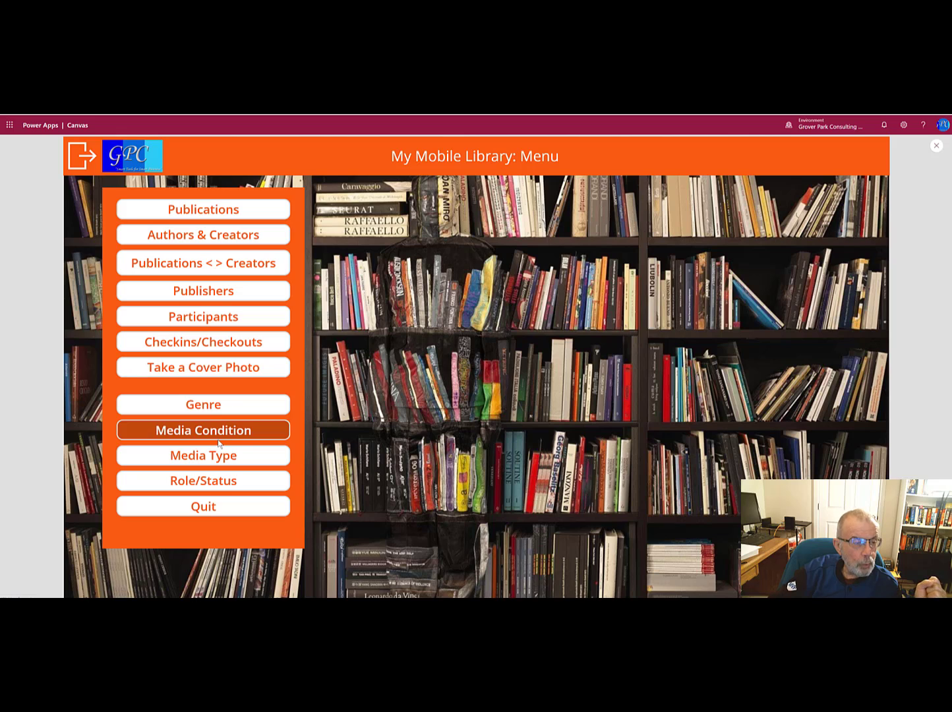
Step: Revisit the Genre, Media Condition and Media Type screens in turn to compare their layouts
left_click(220, 410)
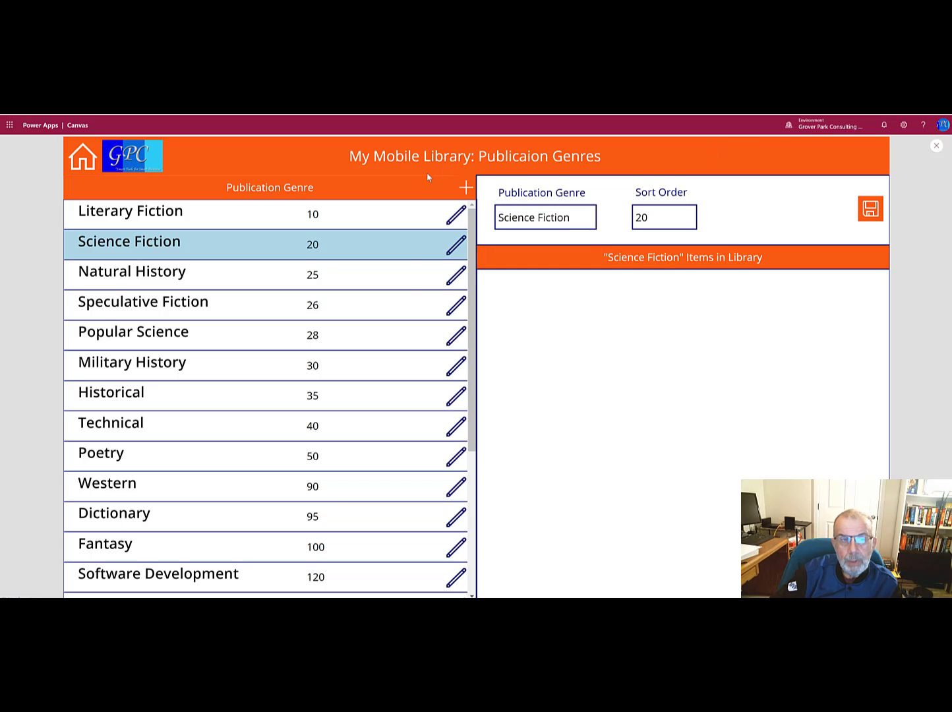
left_click(83, 158)
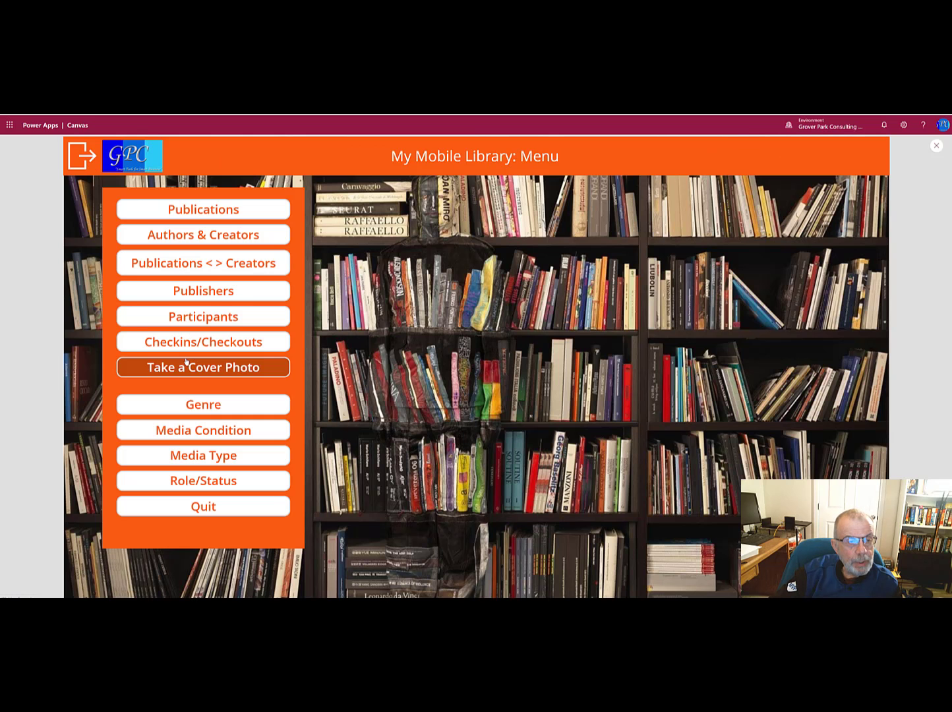
left_click(217, 430)
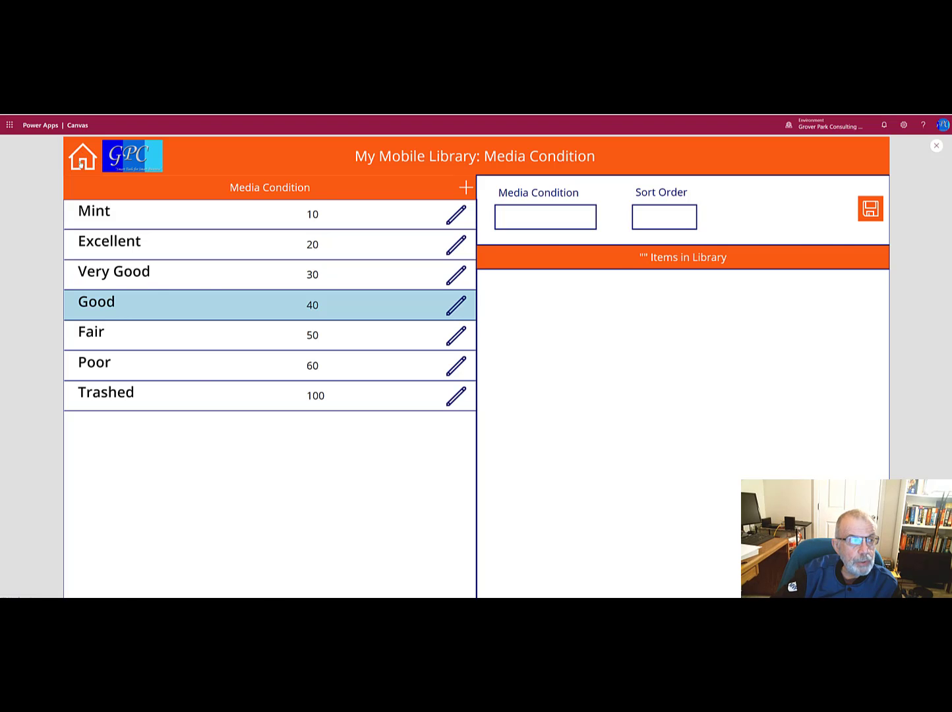
left_click(80, 165)
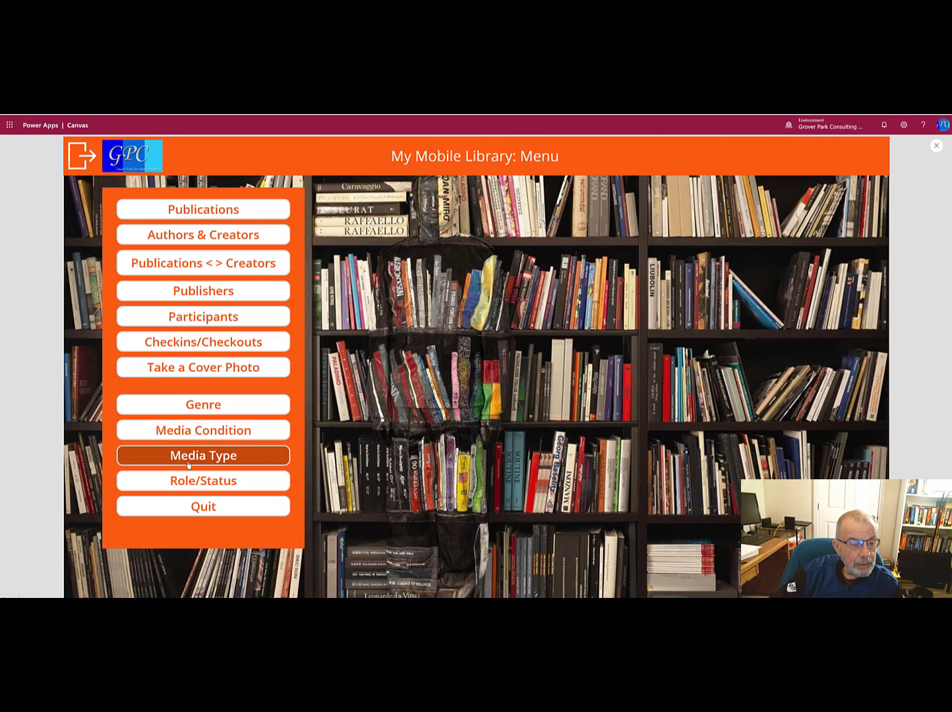
left_click(188, 463)
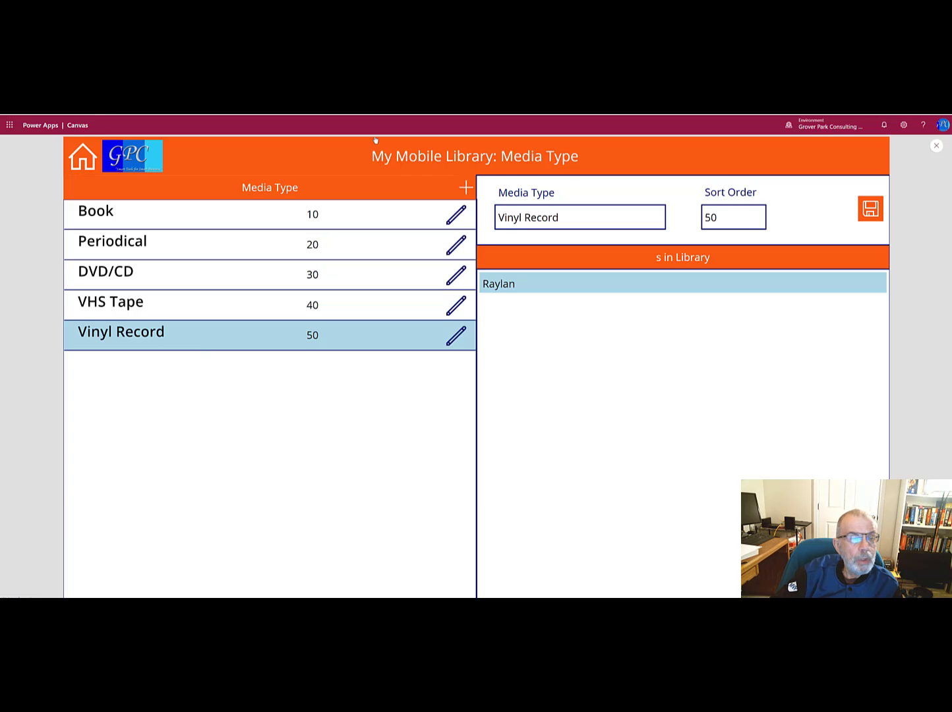
Step: Leave the app preview, show the tree of screens, and collapse the controls under scrMediaType
left_click(925, 162)
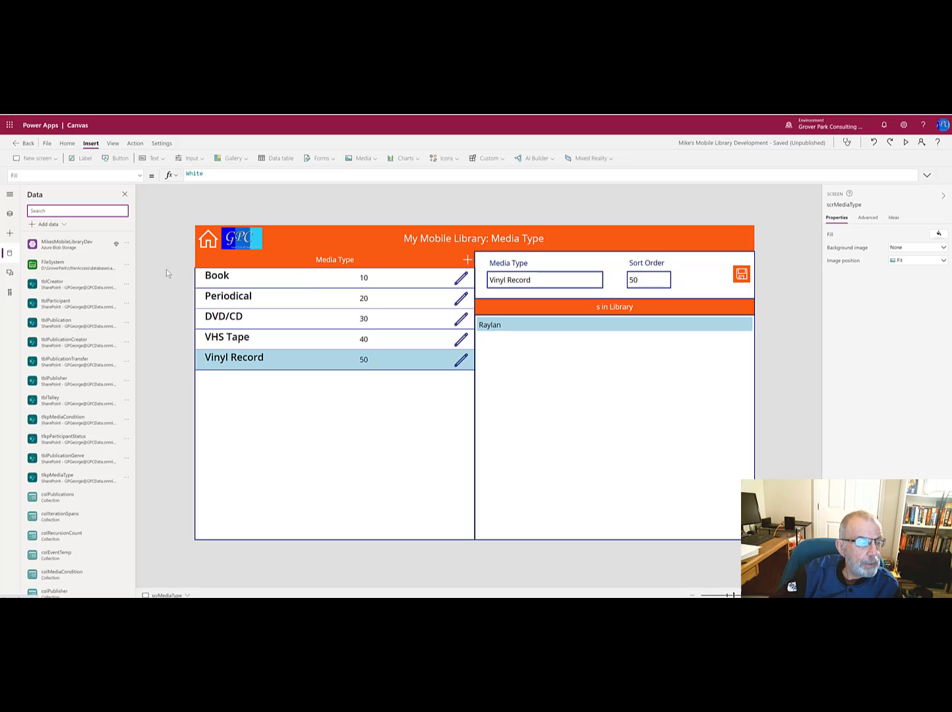
left_click(11, 216)
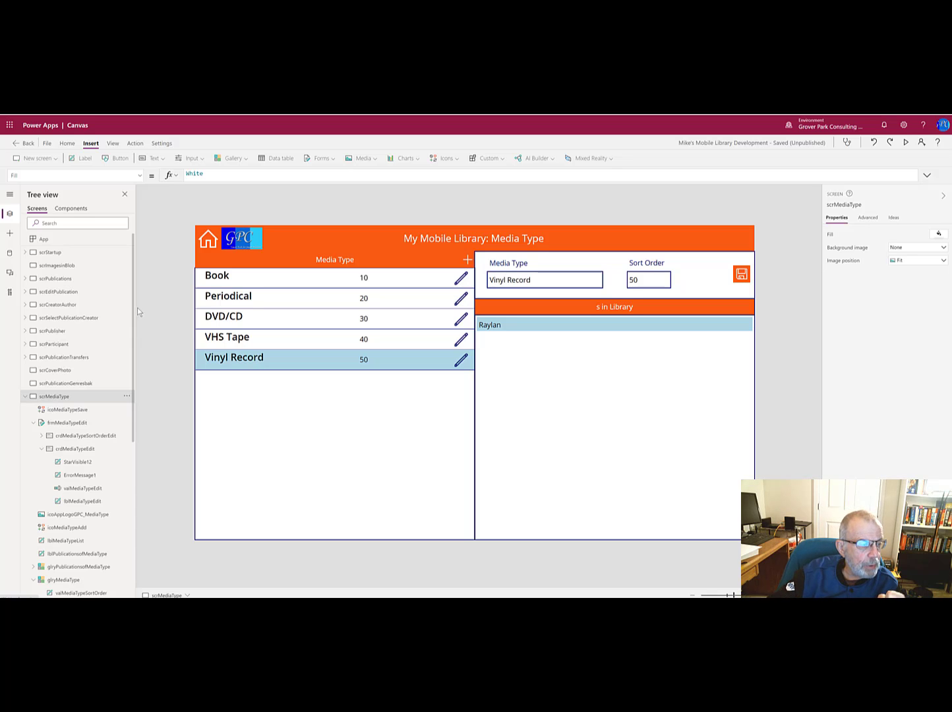
left_click(25, 398)
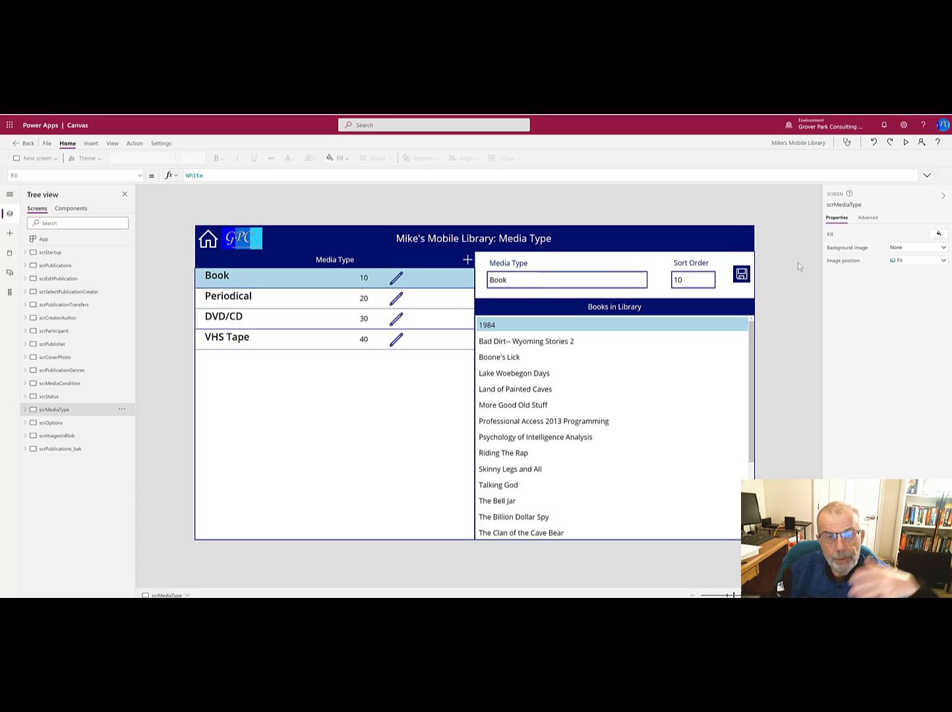
Step: In the Mike's Mobile Library app, expand scrMediaType and select all of its controls for copying
left_click(25, 411)
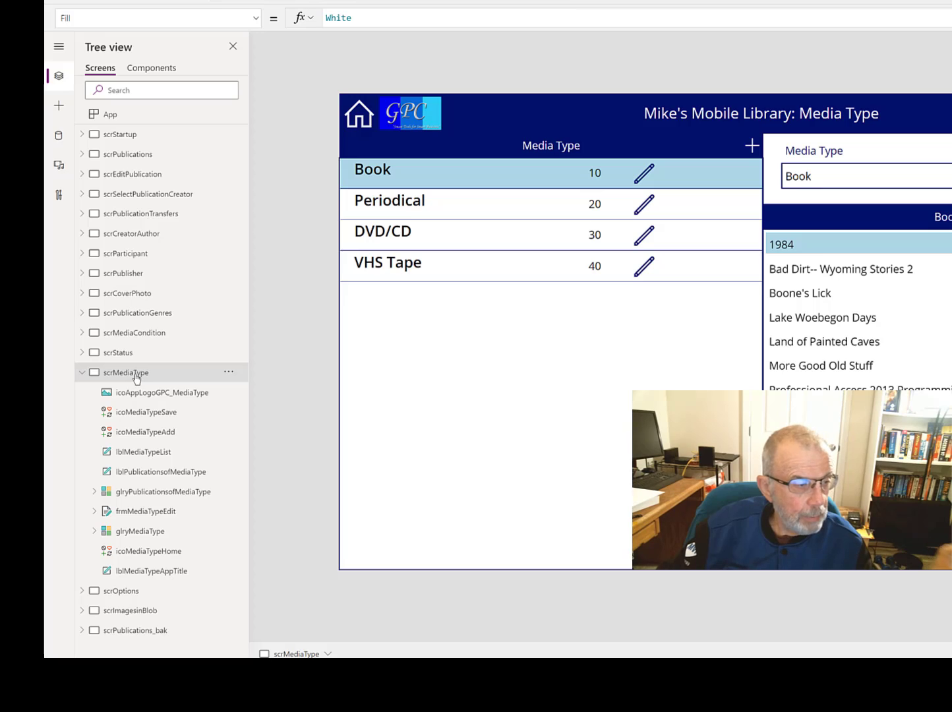
right_click(136, 377)
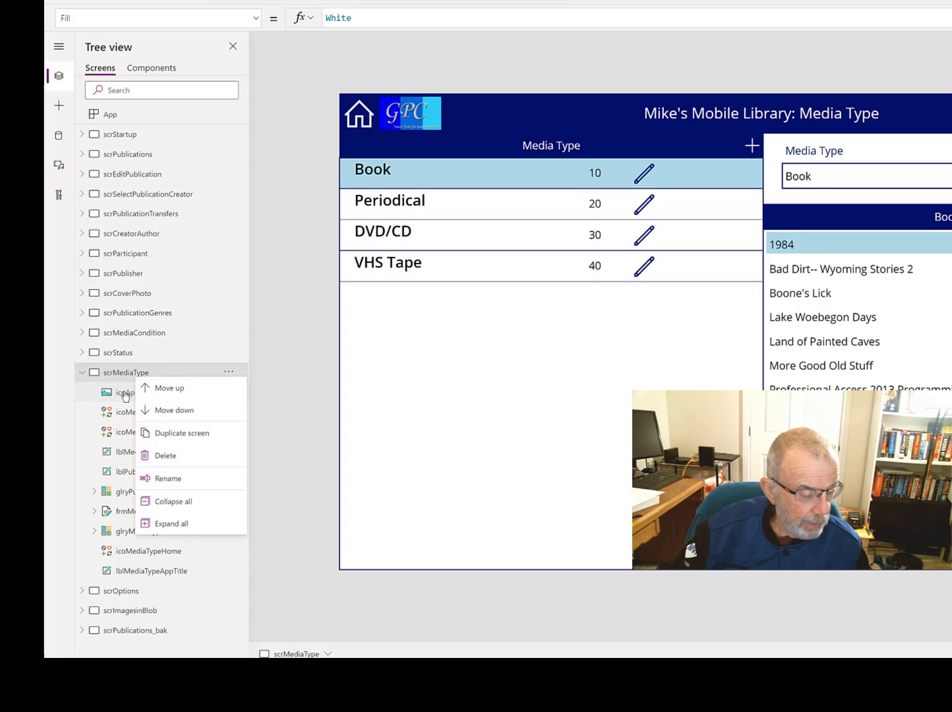
key("ctrl+a")
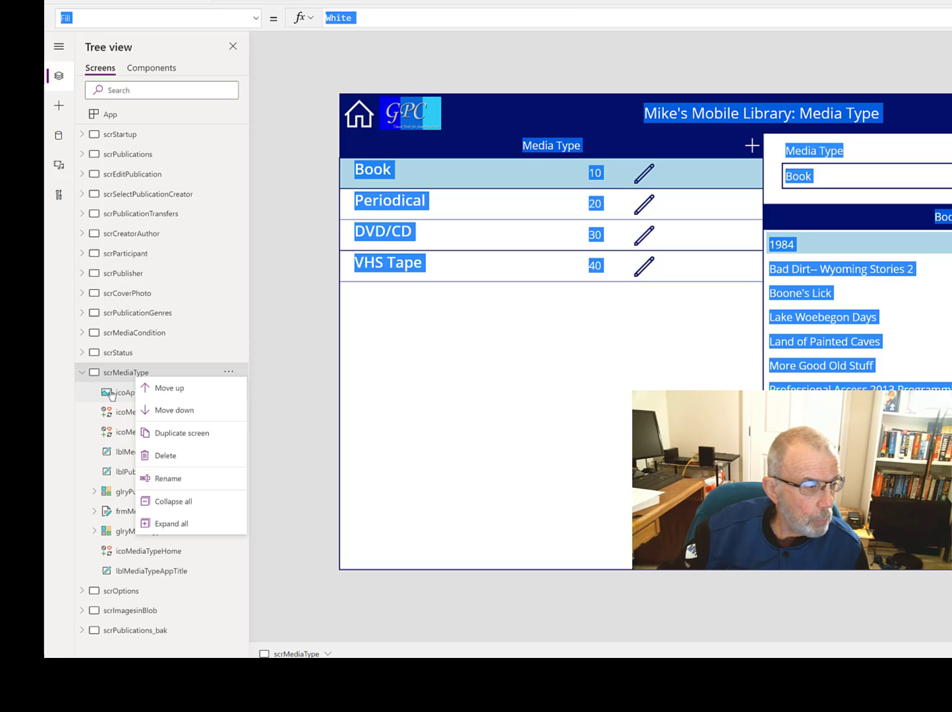
left_click(112, 395)
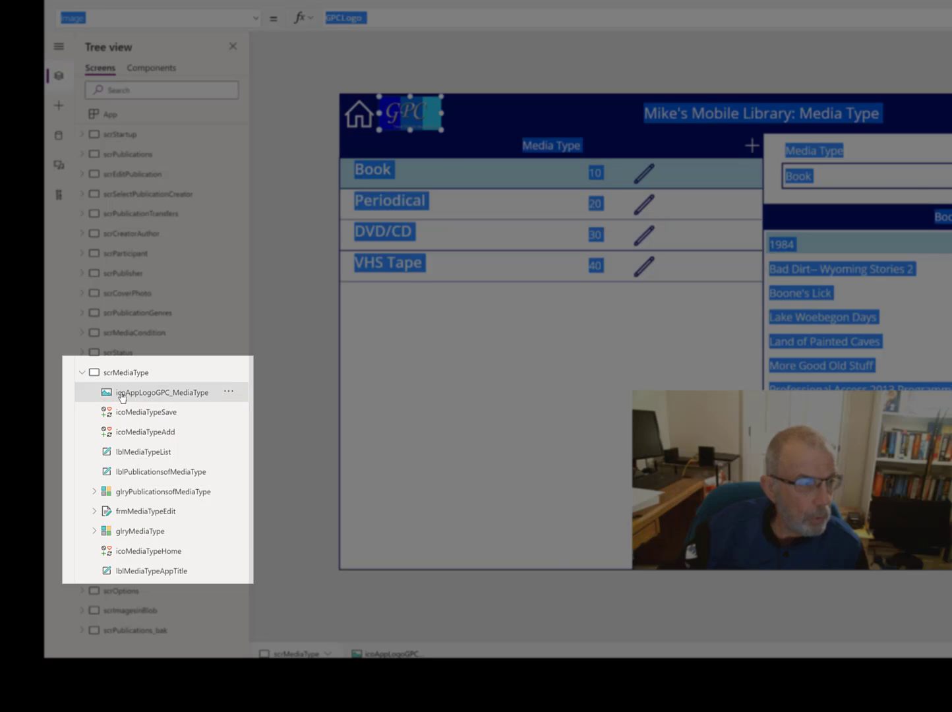
key("ctrl+a")
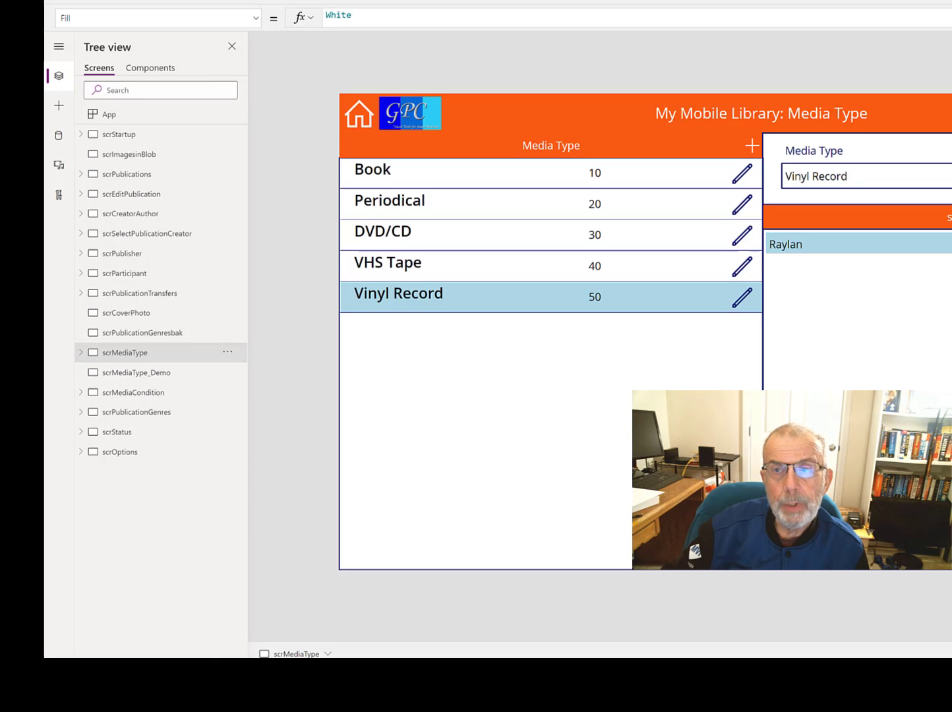
Step: Switch back to the Mike's Mobile Library Development app and paste the copied controls onto the blank scrMediaType_Demo screen
left_click(140, 374)
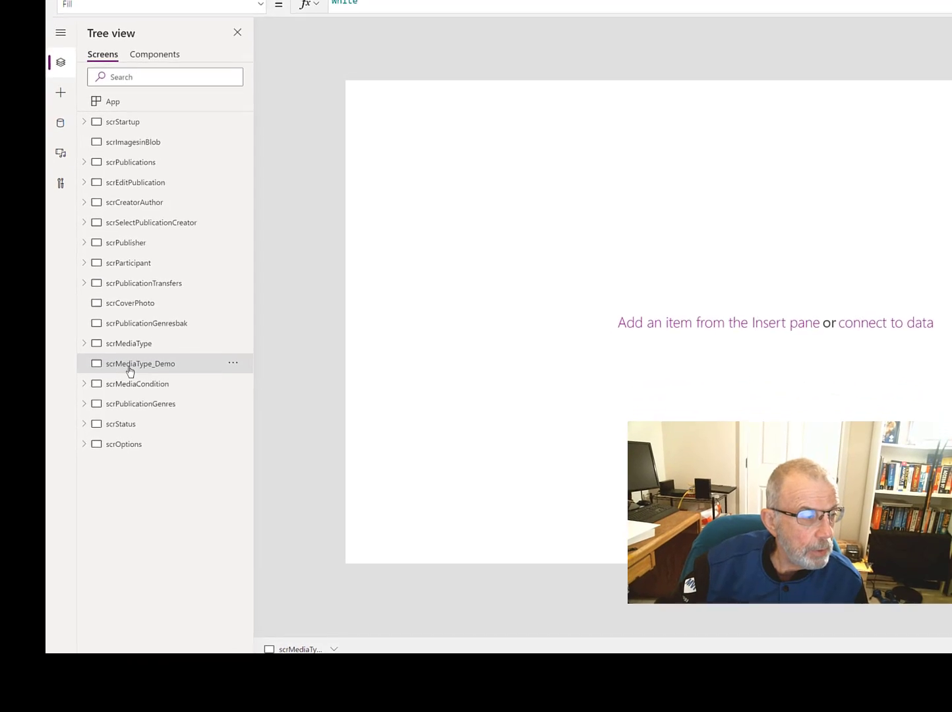
mouse_move(425, 287)
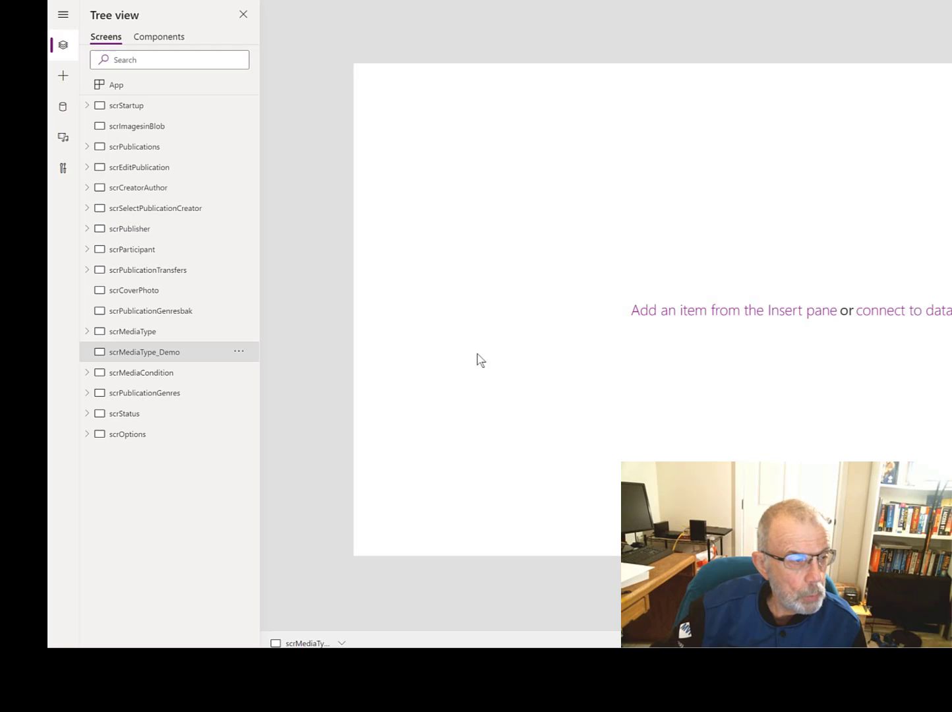
key("ctrl+v")
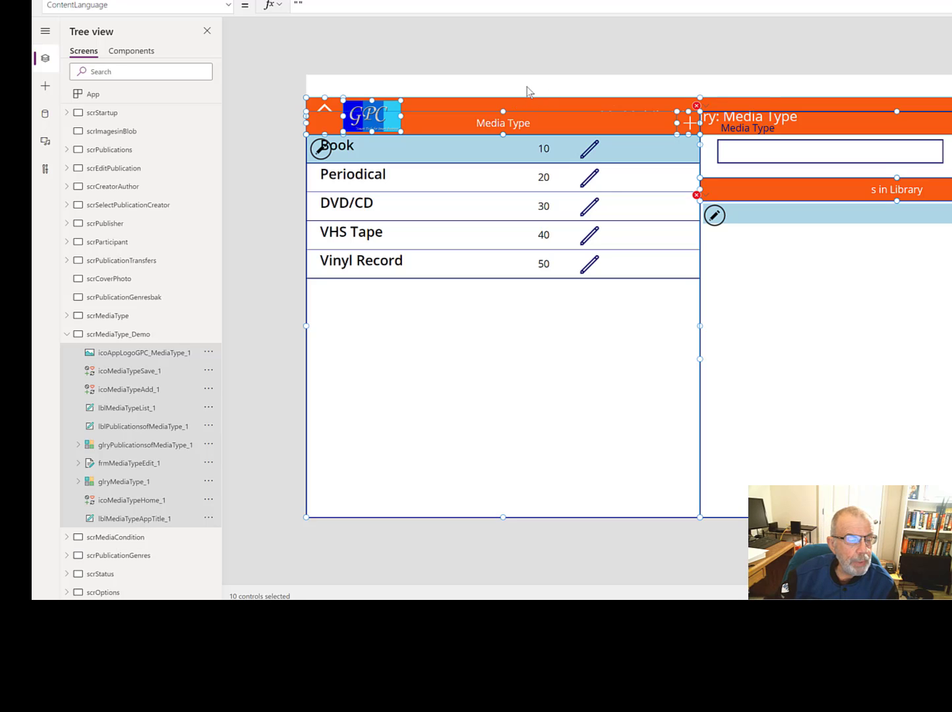
Step: Set the Y property of the pasted title label, lblMediaTypeAppTitle_1, to 0
left_click(467, 107)
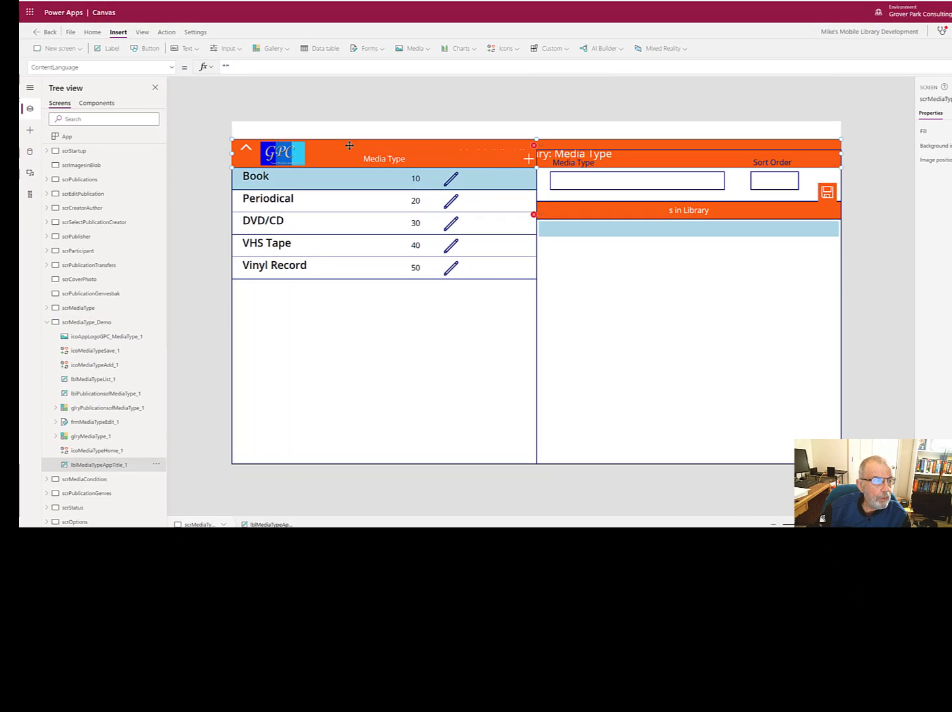
left_click(172, 68)
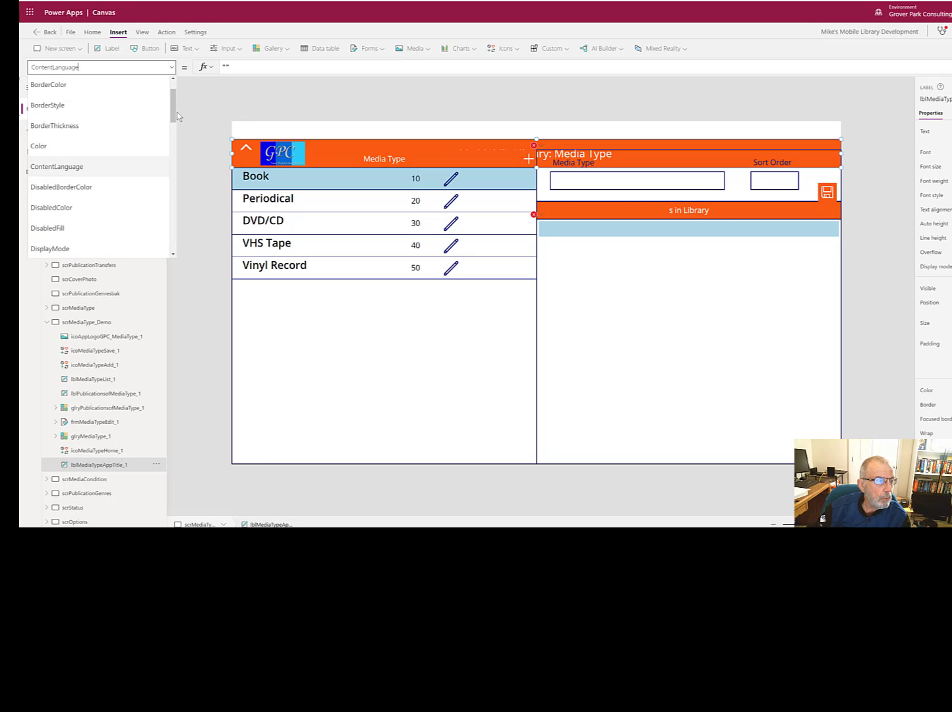
left_click_drag(173, 115, 170, 259)
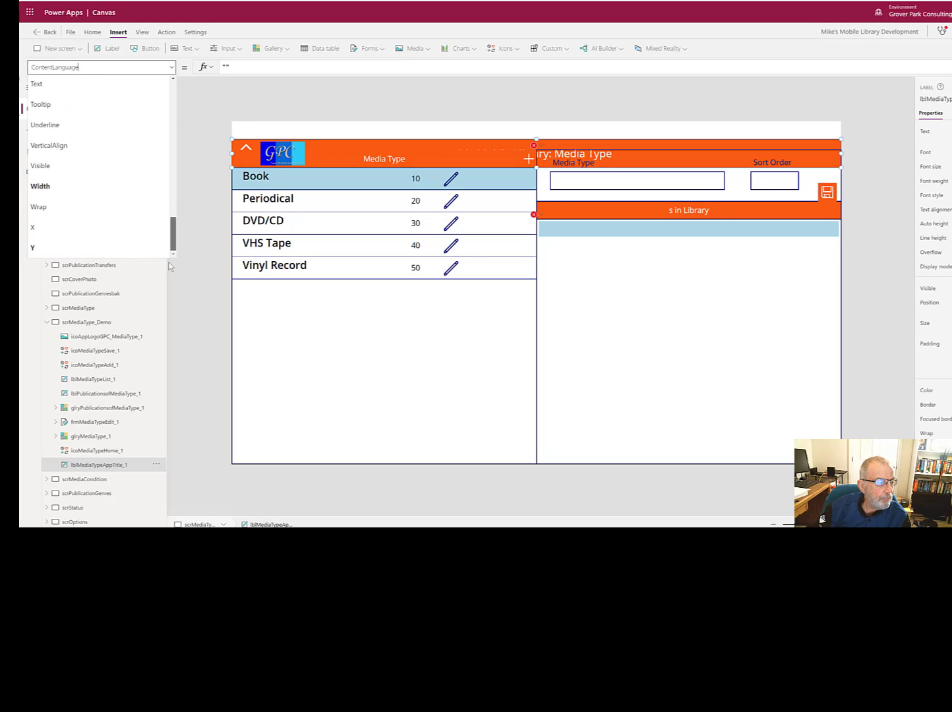
left_click(119, 248)
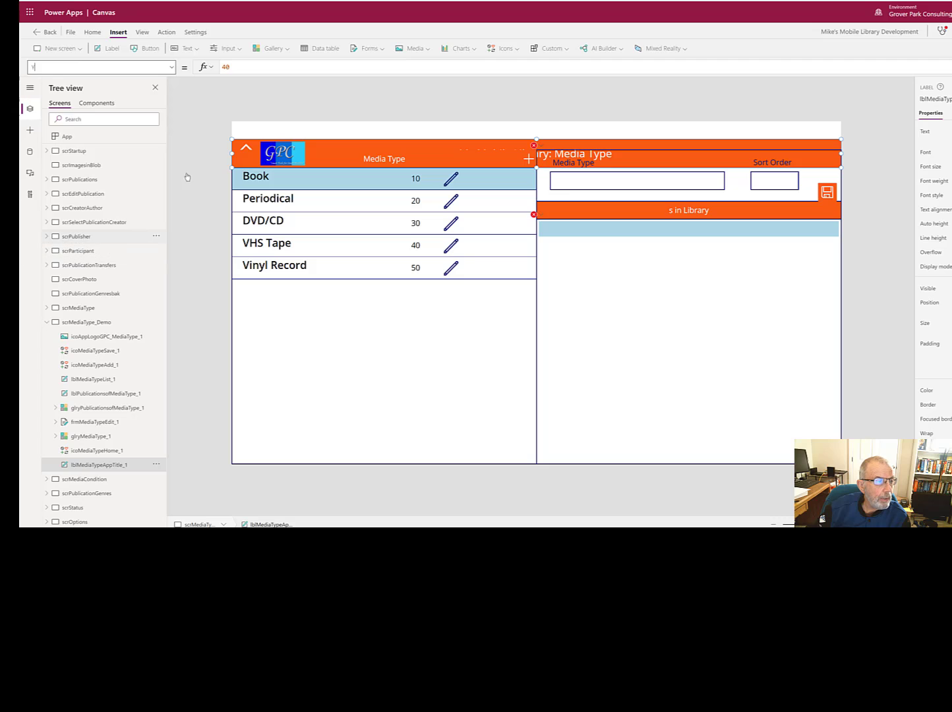
double_click(238, 66)
type("0")
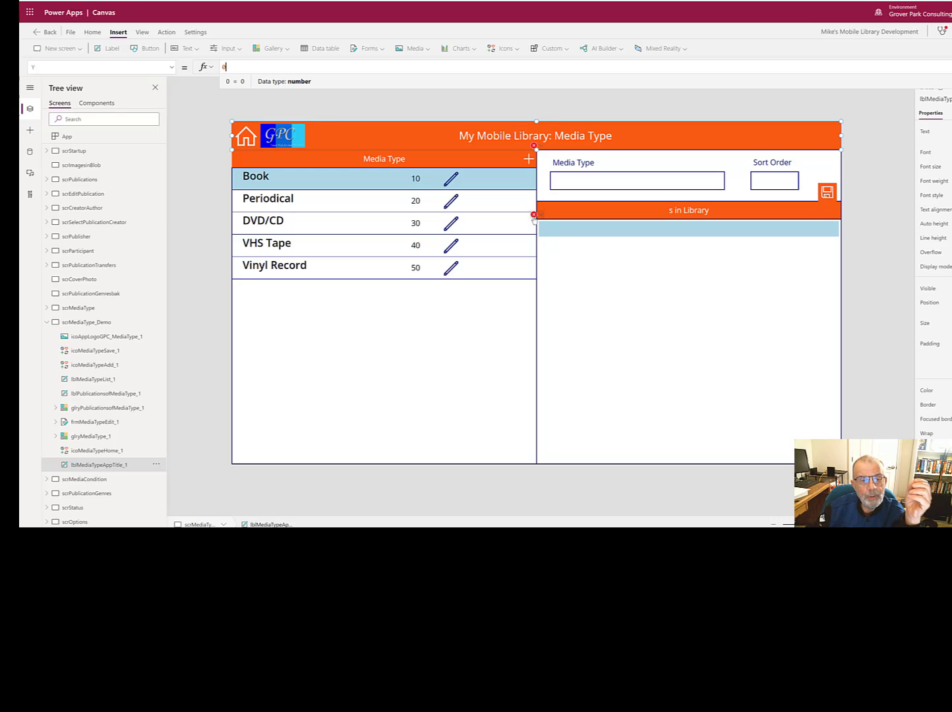
Step: Open the pasted publications gallery's Items formula from its error marker and examine the filter on MediaTypeID and varMediaType
mouse_move(534, 219)
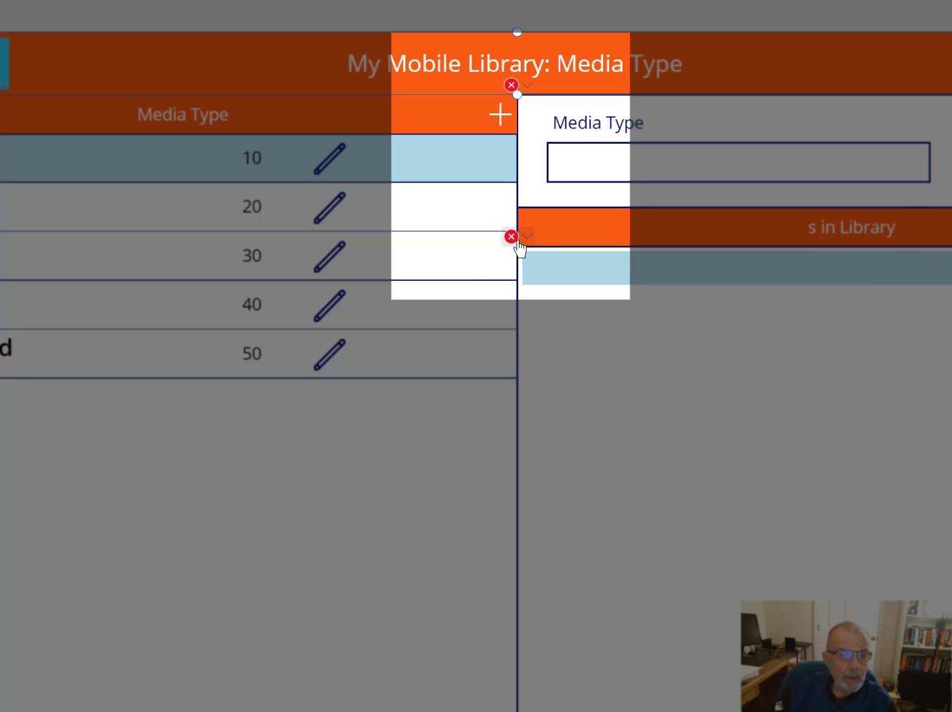
left_click(519, 240)
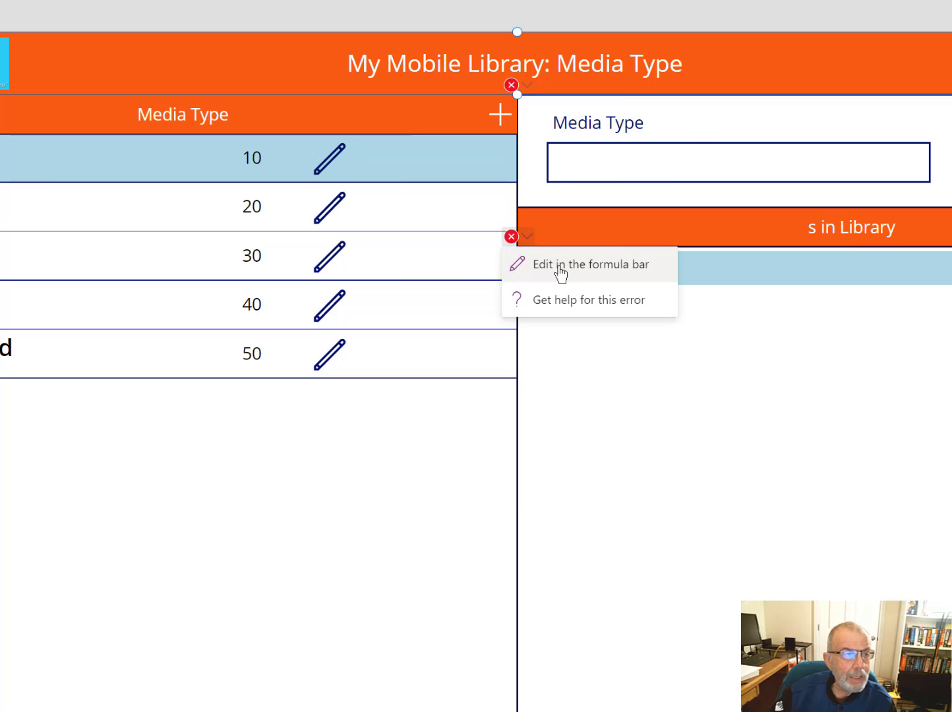
left_click(557, 266)
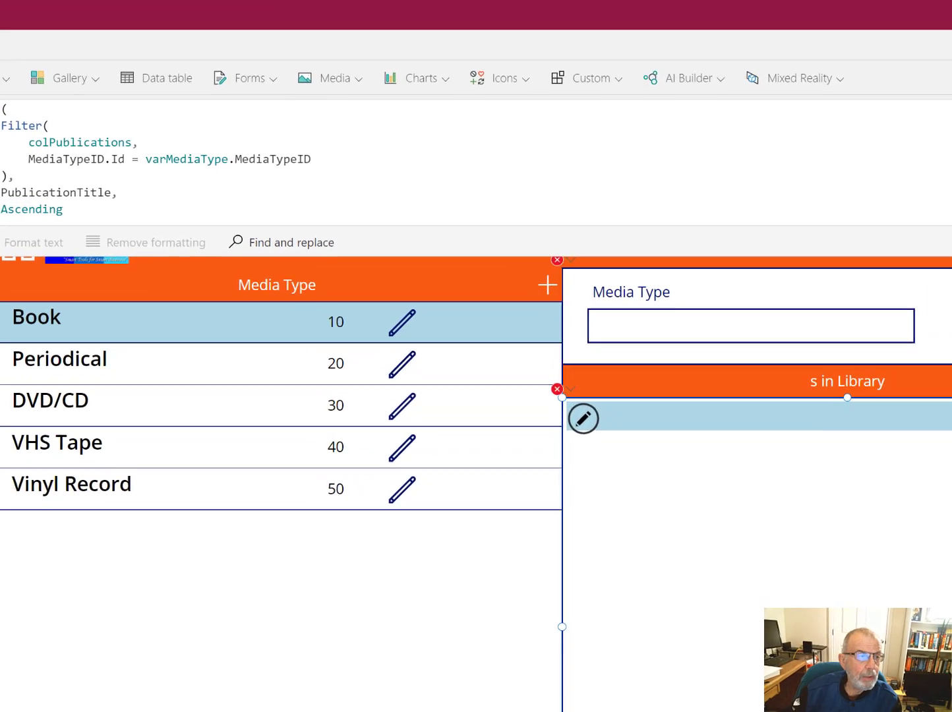
left_click(130, 159)
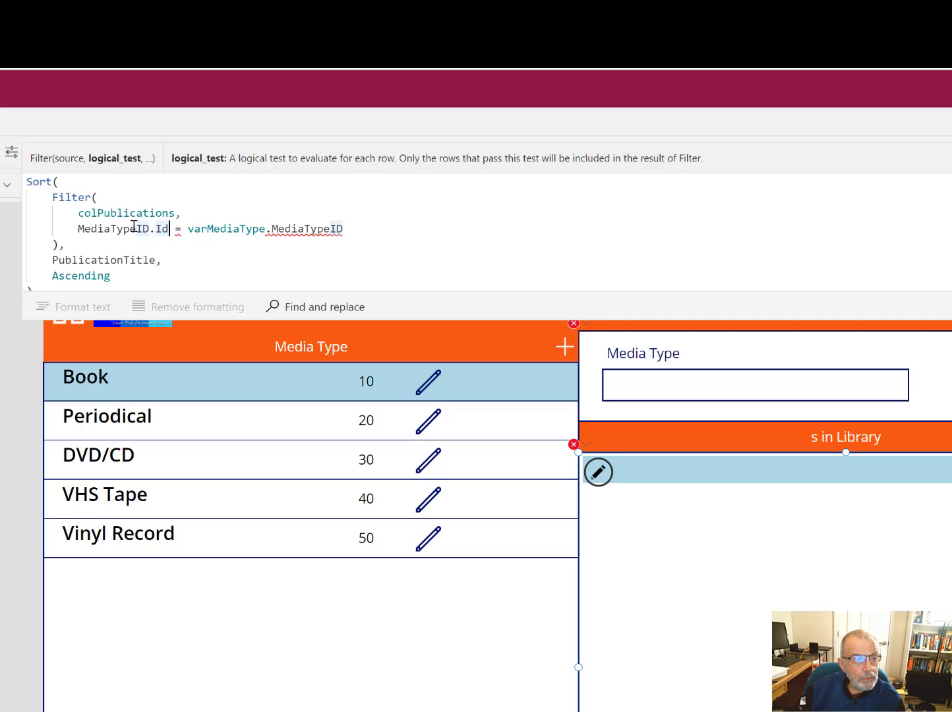
double_click(228, 231)
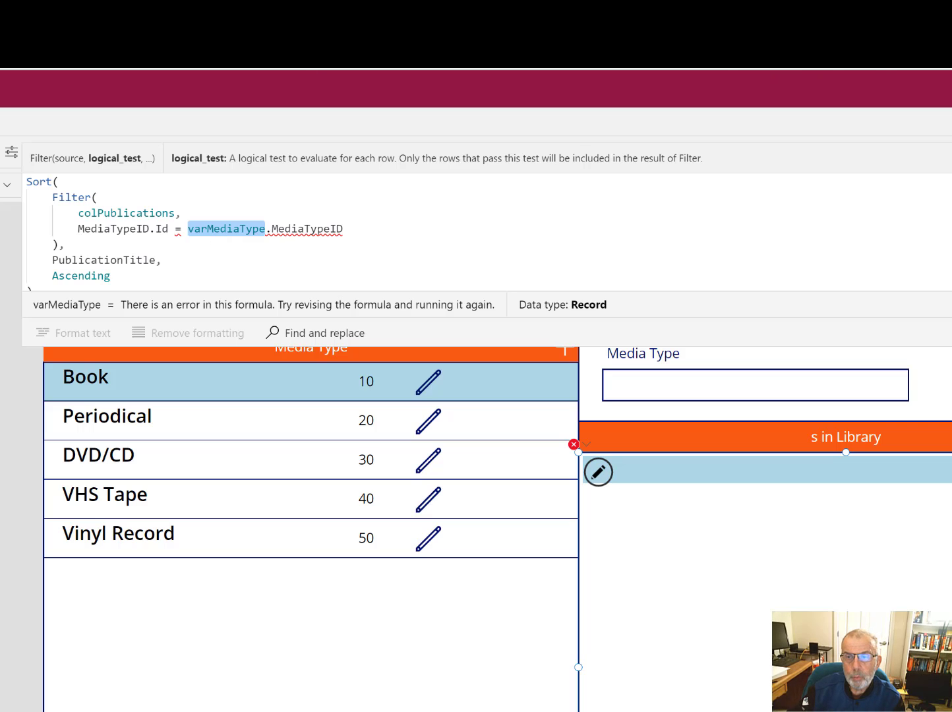
key("Escape")
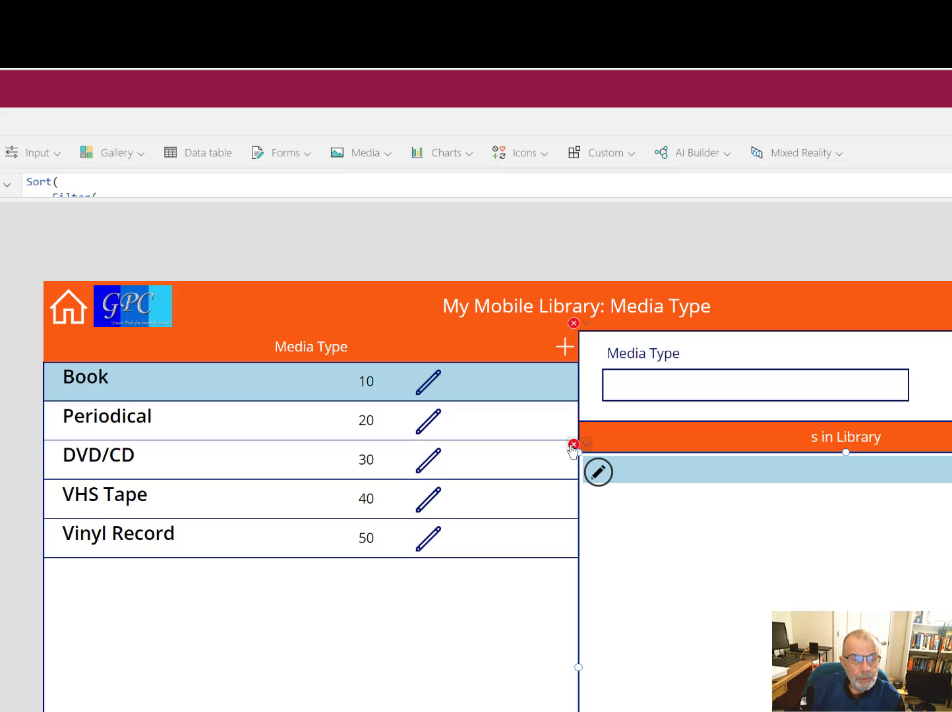
Step: Compare the original scrMediaType screen with the pasted version on scrMediaType_Demo
mouse_move(575, 452)
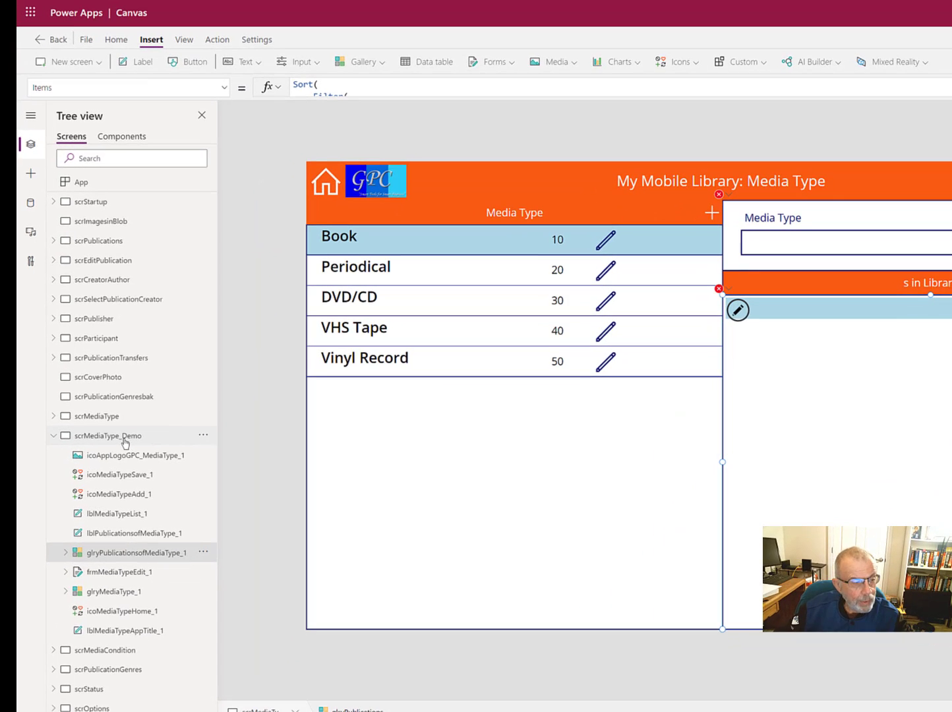
left_click(103, 416)
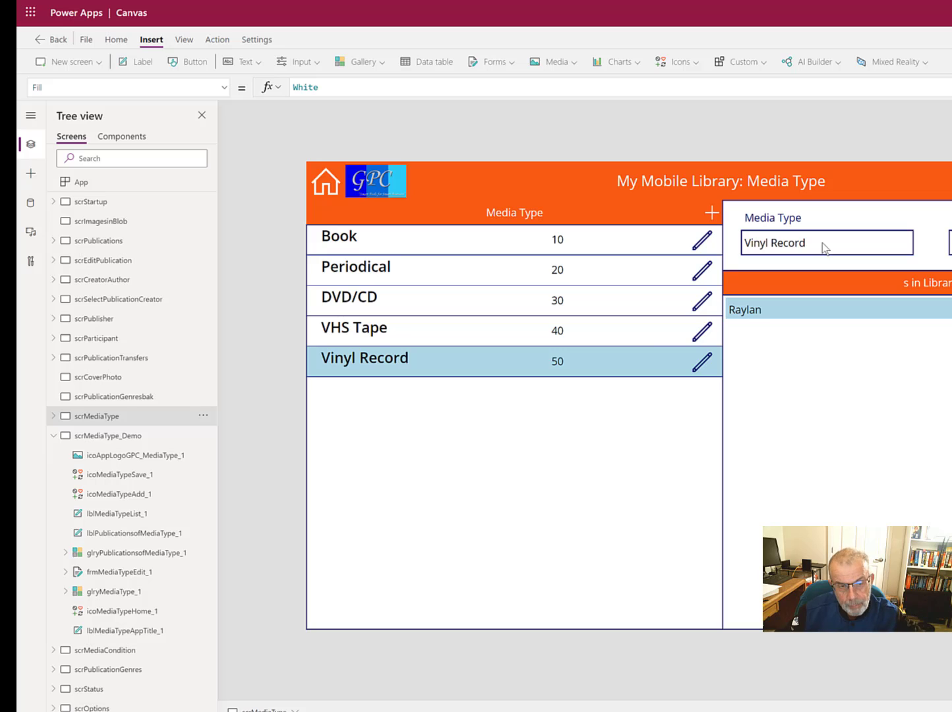
left_click(90, 439)
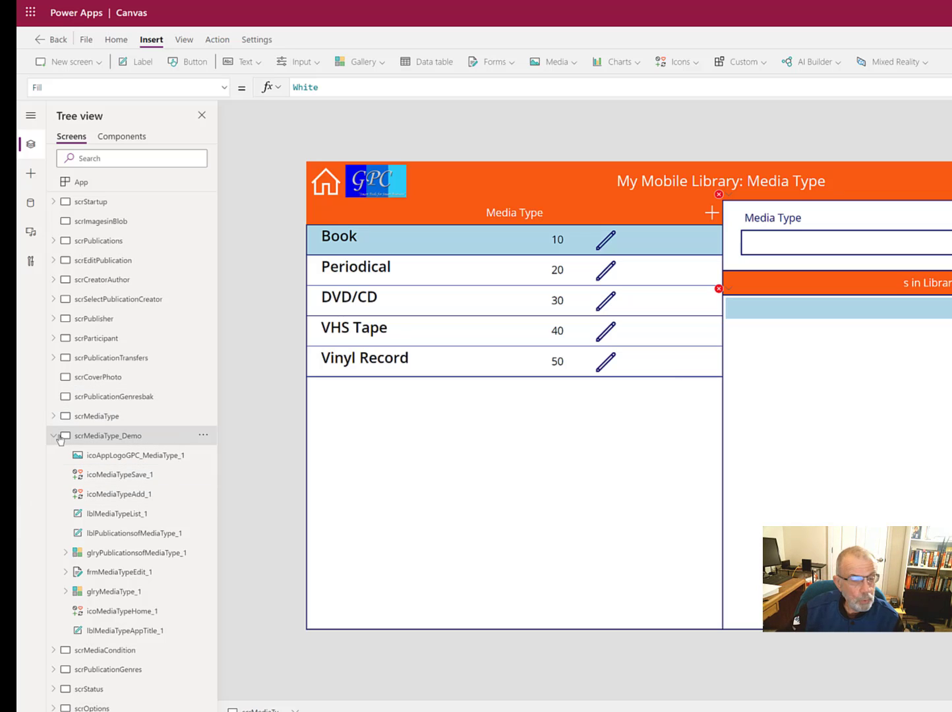
Step: Duplicate the original scrMediaType screen and collapse the controls listed under the copy
left_click(95, 417)
right_click(96, 417)
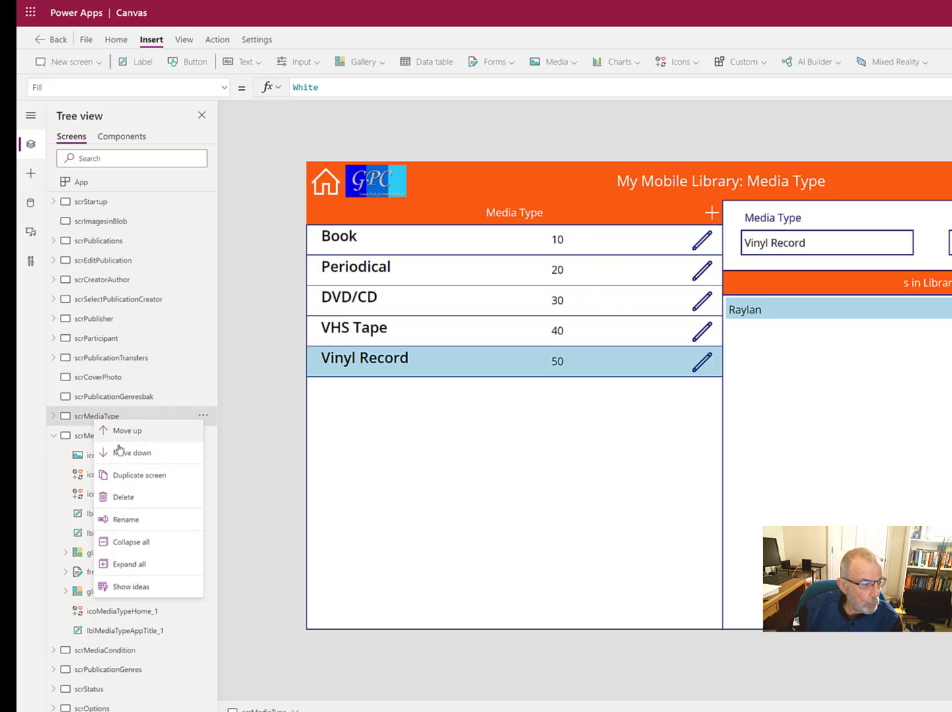
left_click(140, 475)
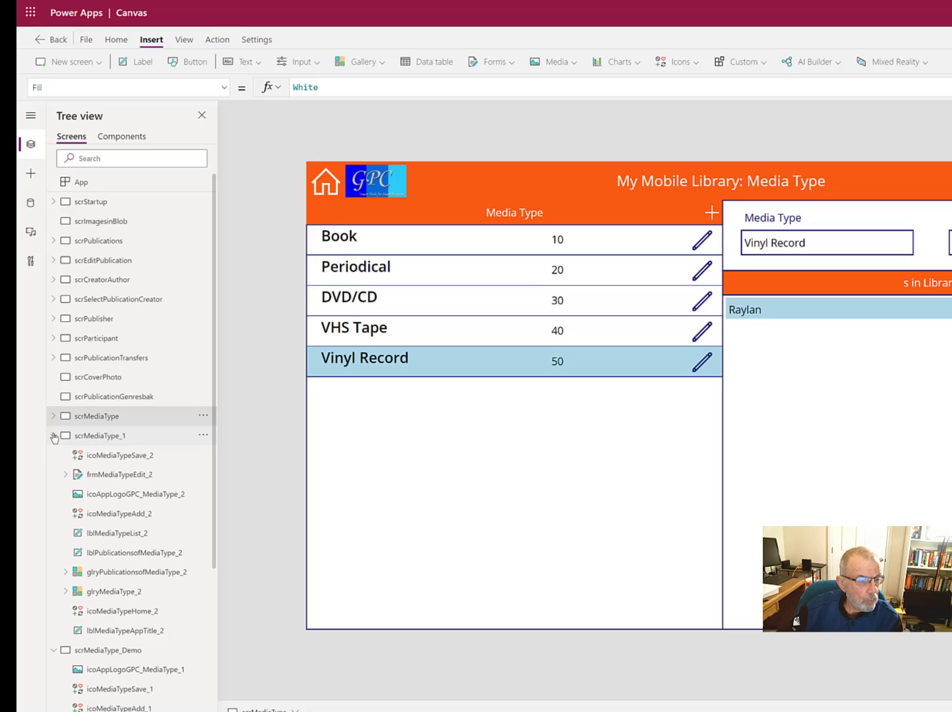
left_click(53, 436)
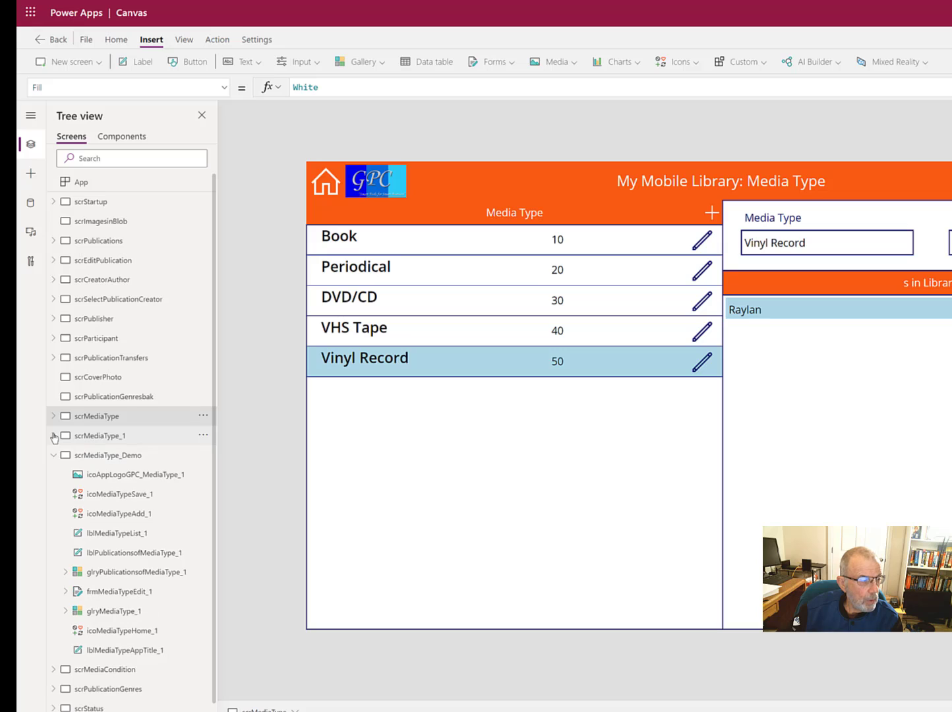
Step: Display the duplicated screen scrMediaType_1, expand its controls, and collapse those of scrMediaType_Demo
left_click(105, 443)
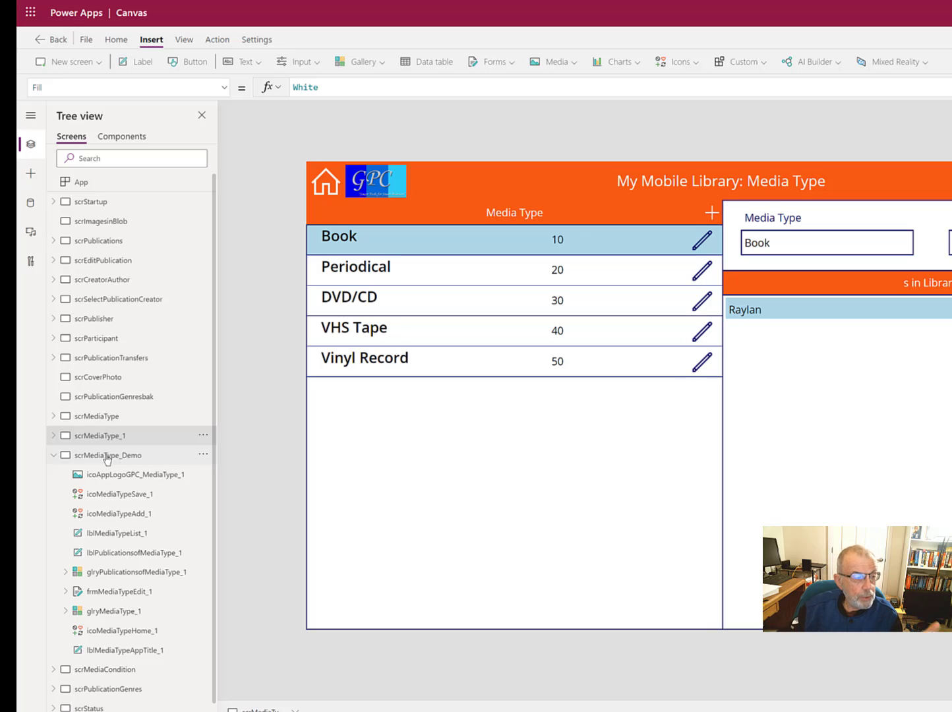
left_click(55, 436)
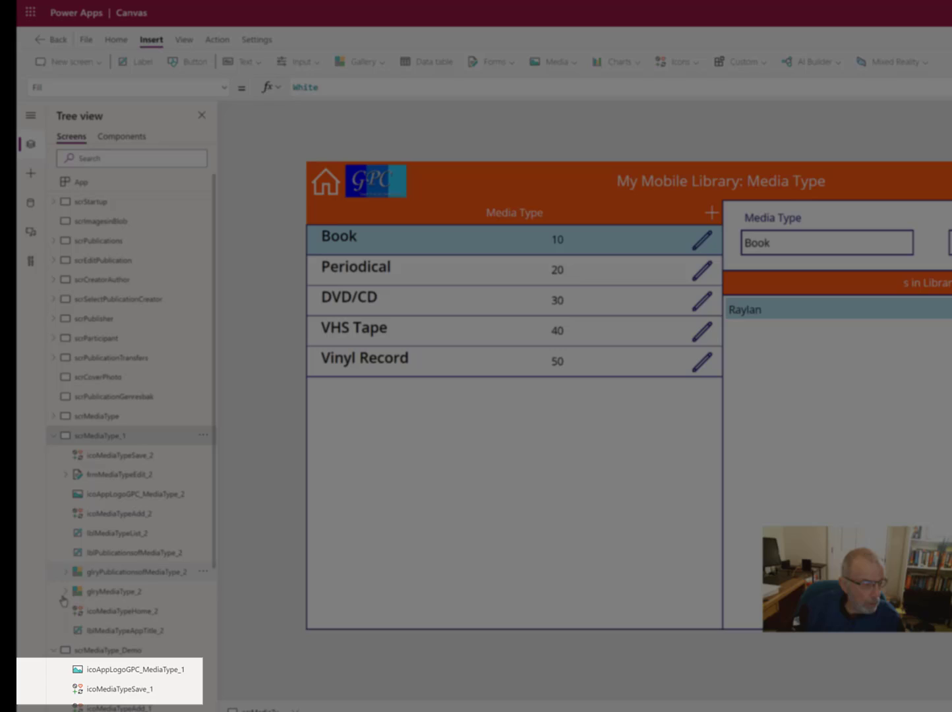
left_click(53, 654)
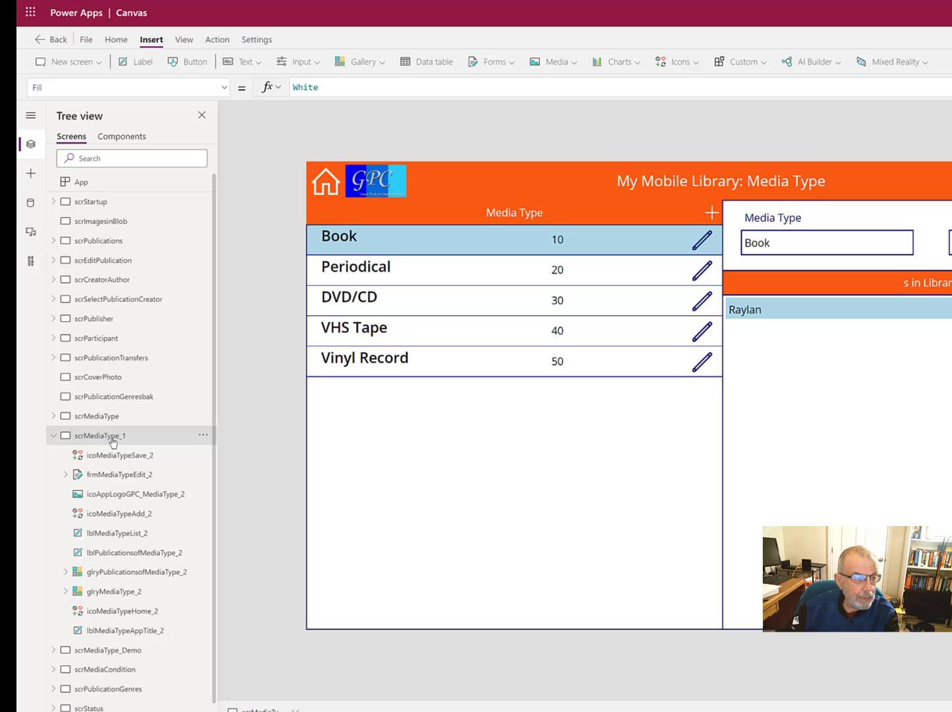
Step: Change the data source in the Items formula of gallery glryMediaType_2 to tlkpMediaCondition, keeping the sort by SortOrder
left_click(396, 432)
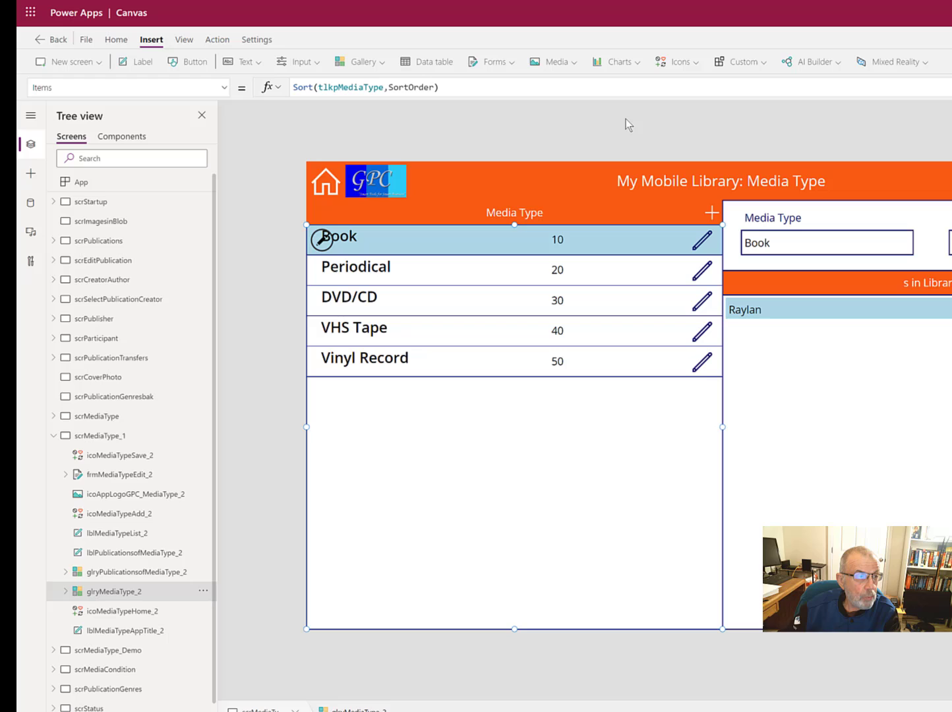
double_click(354, 87)
type("tl")
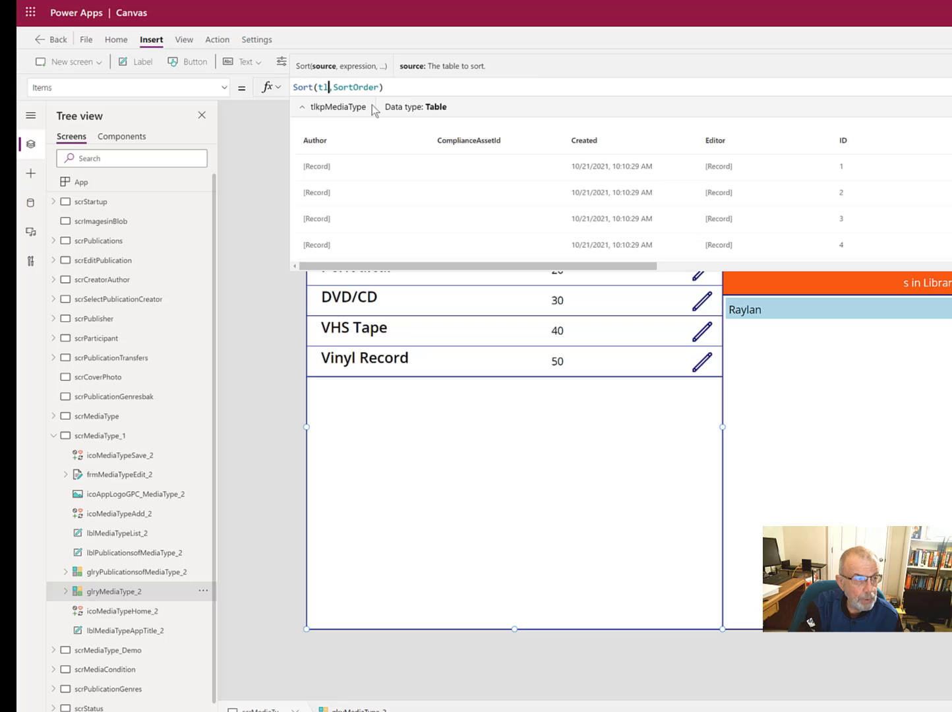
type("j")
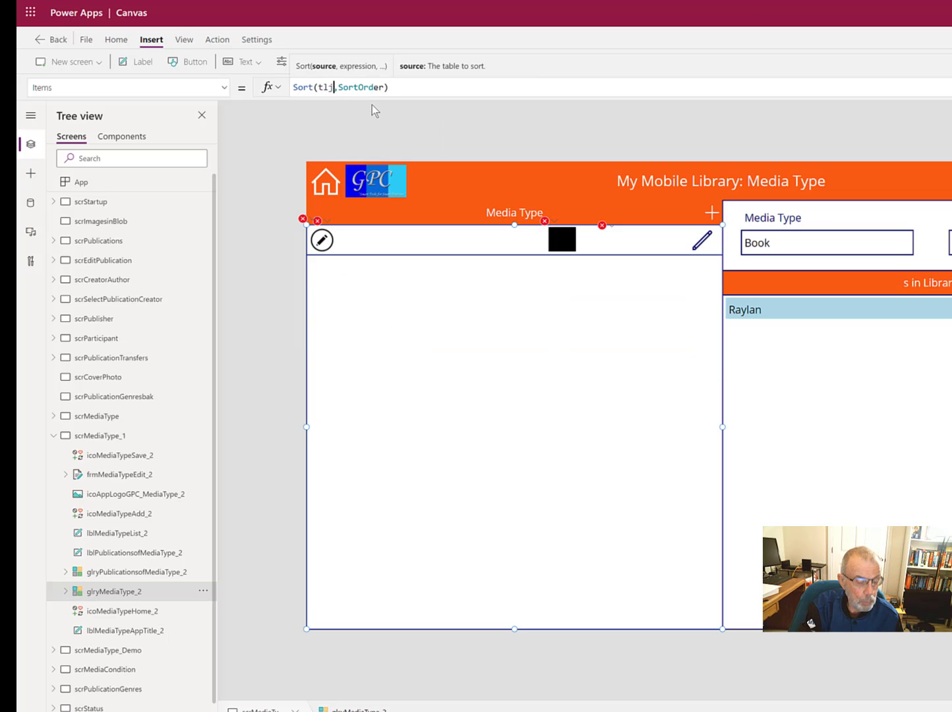
type("kp")
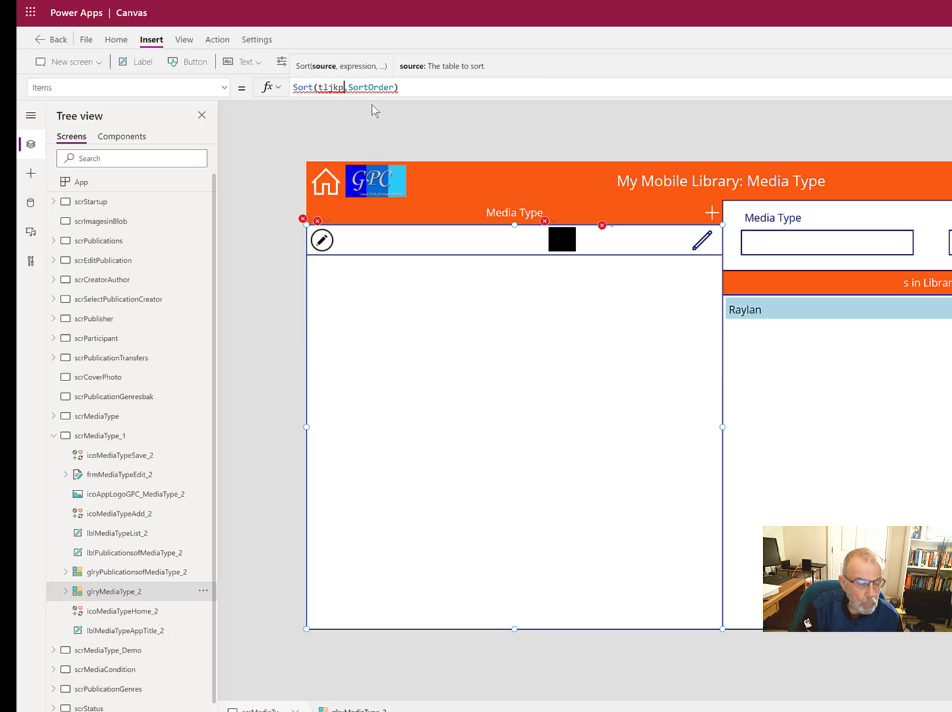
key("BackSpace")
key("BackSpace")
key("BackSpace")
type("k")
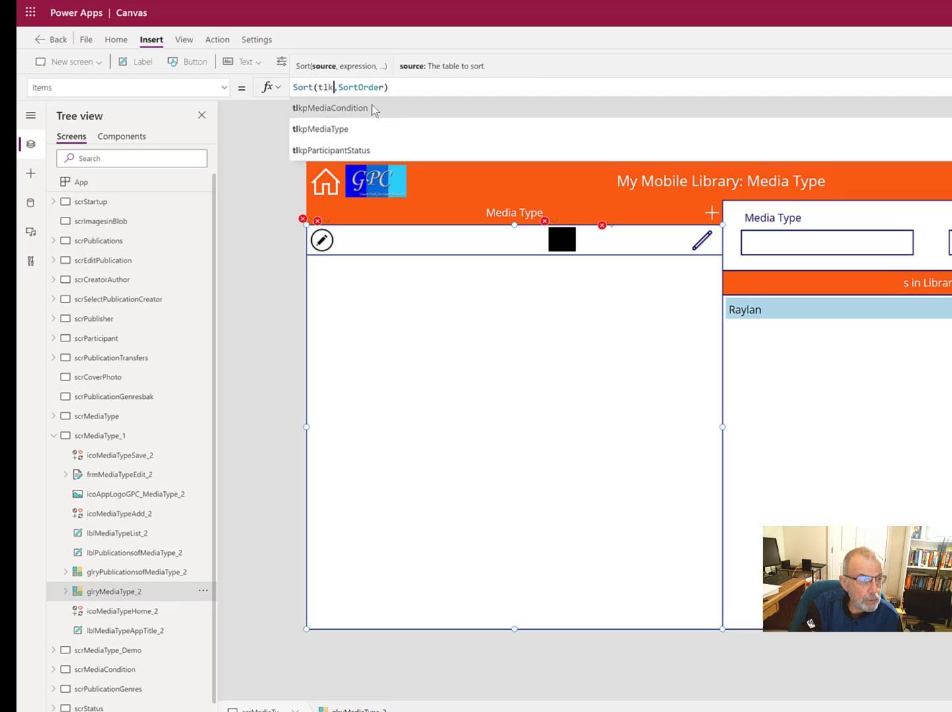
type("p")
left_click(371, 106)
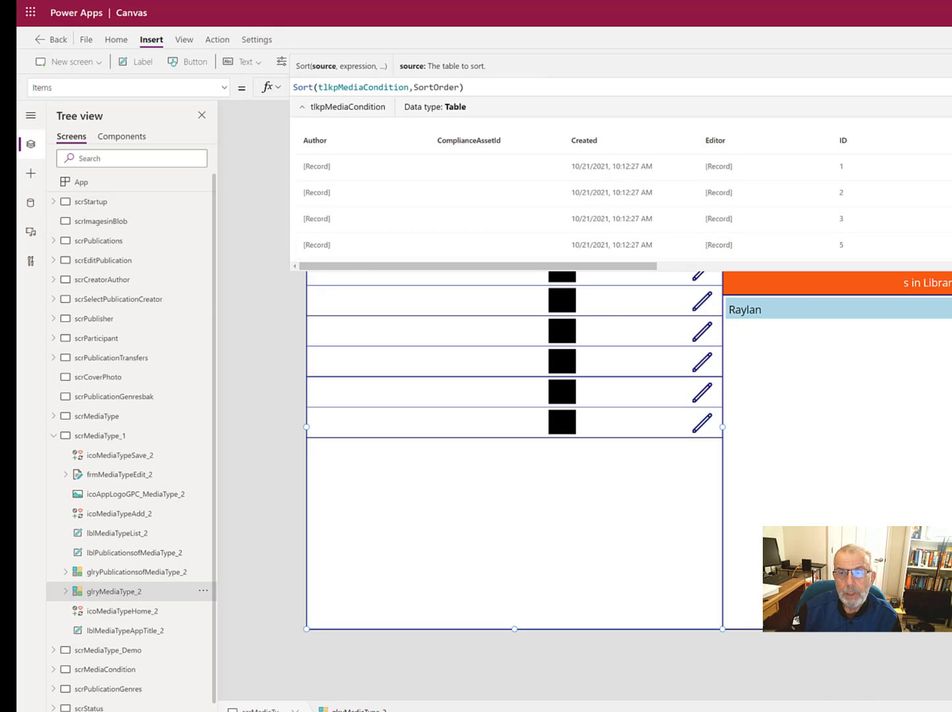
key("Escape")
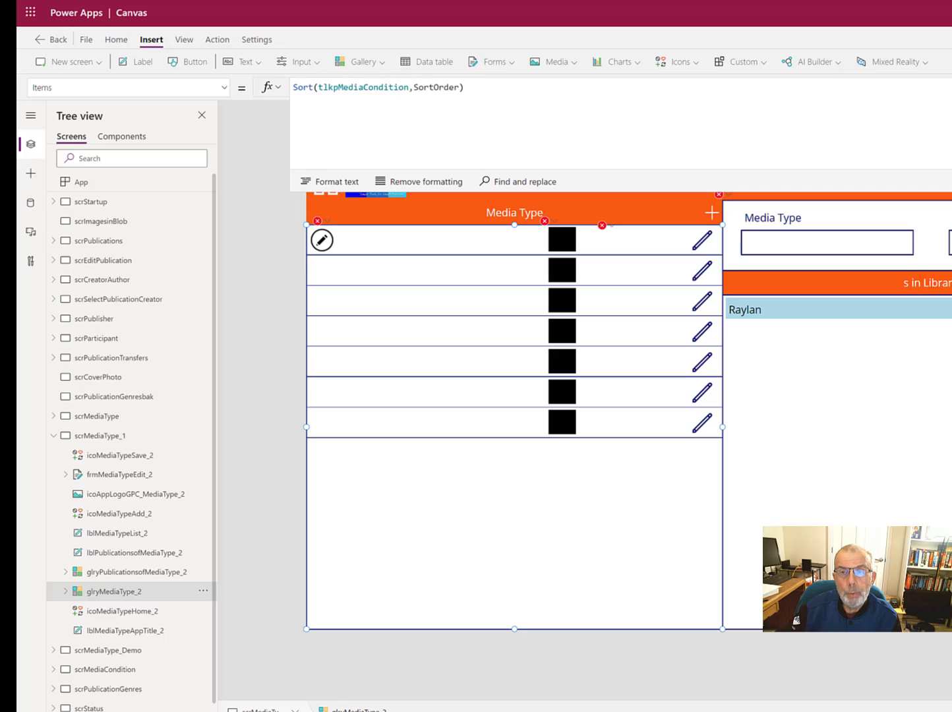
Step: Delete the leftover screens scrMediaType_1, scrMediaType_Demo and scrPublicationGenresbak from the app
left_click(54, 436)
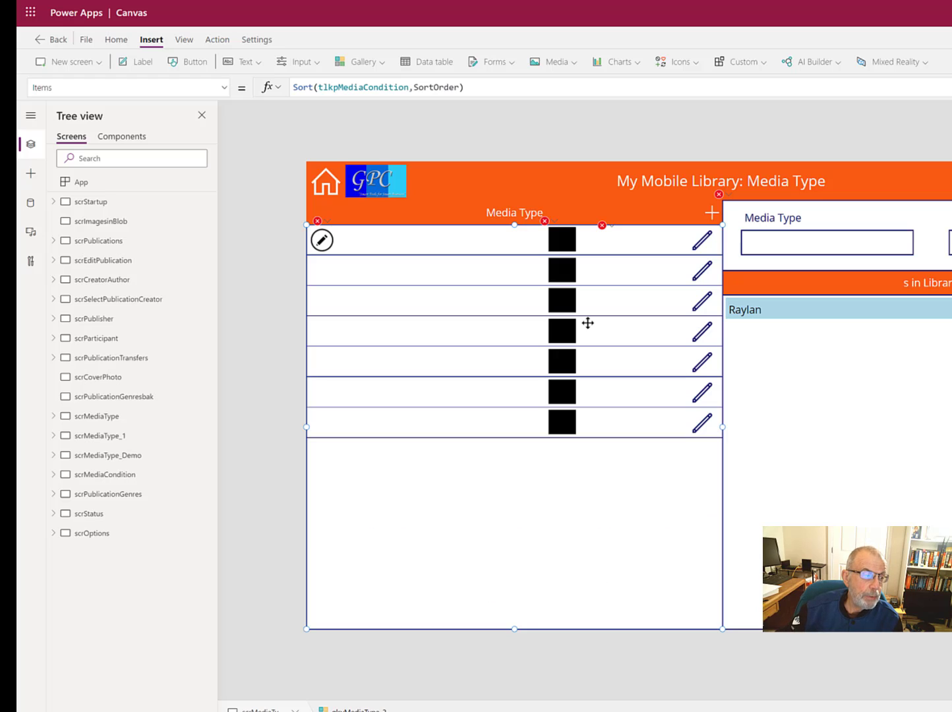
left_click(99, 436)
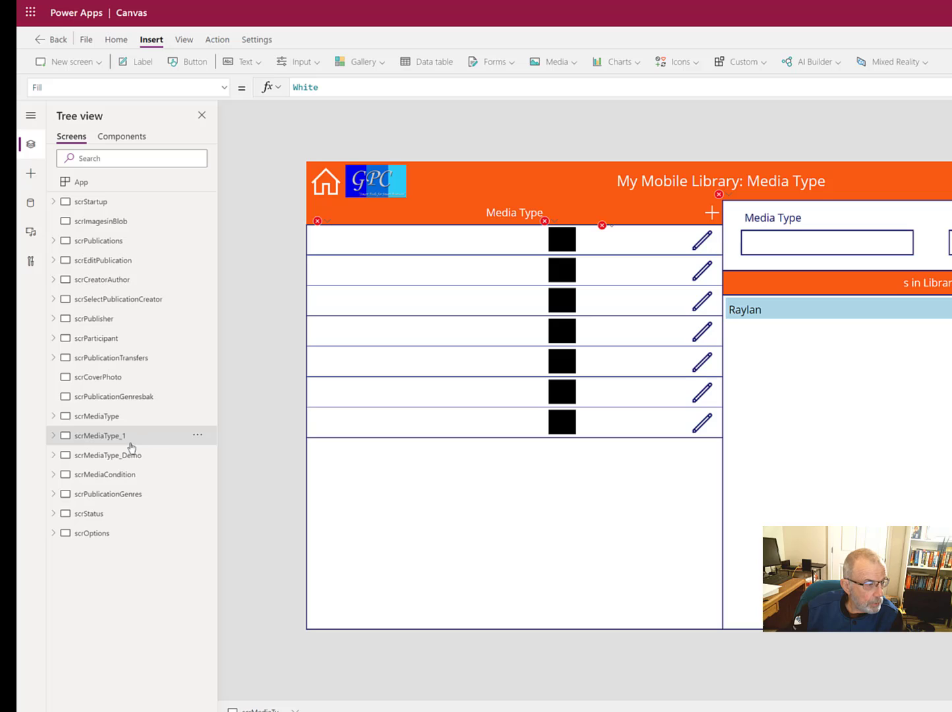
right_click(106, 442)
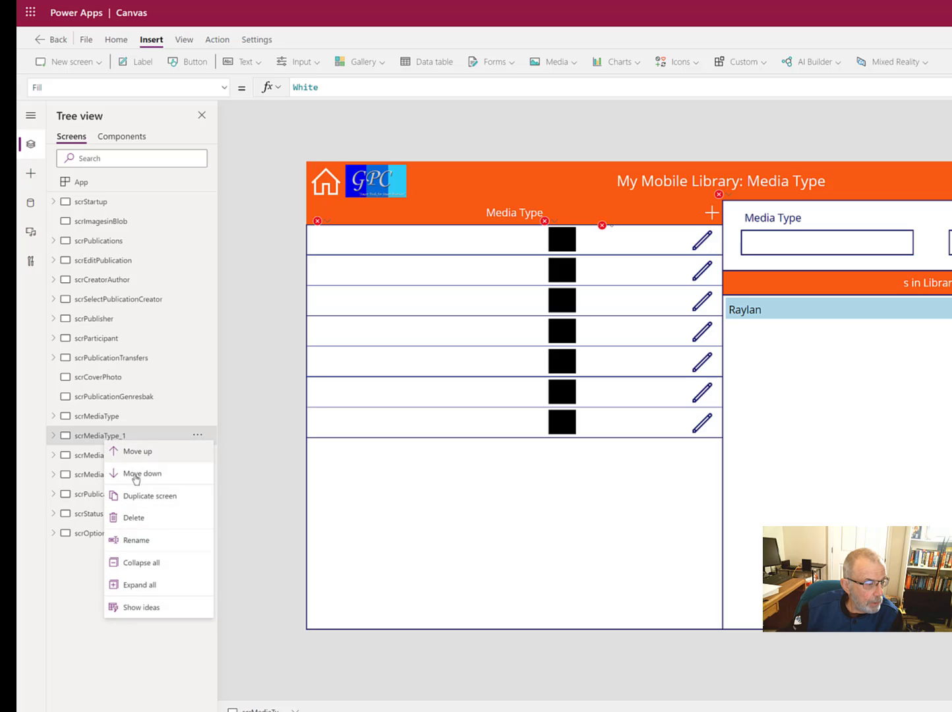
left_click(150, 527)
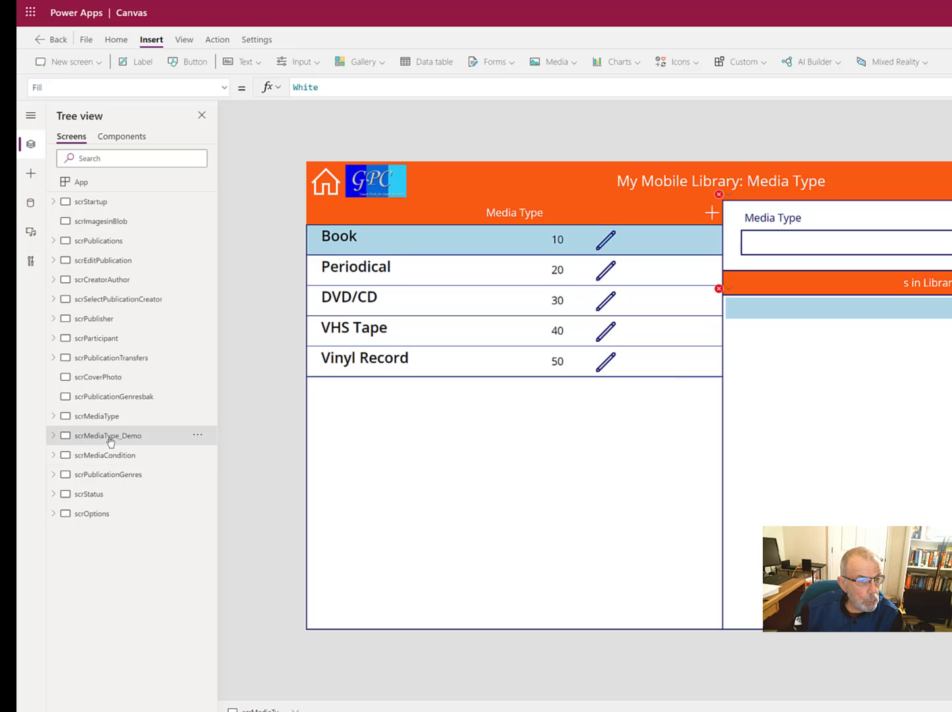
right_click(110, 442)
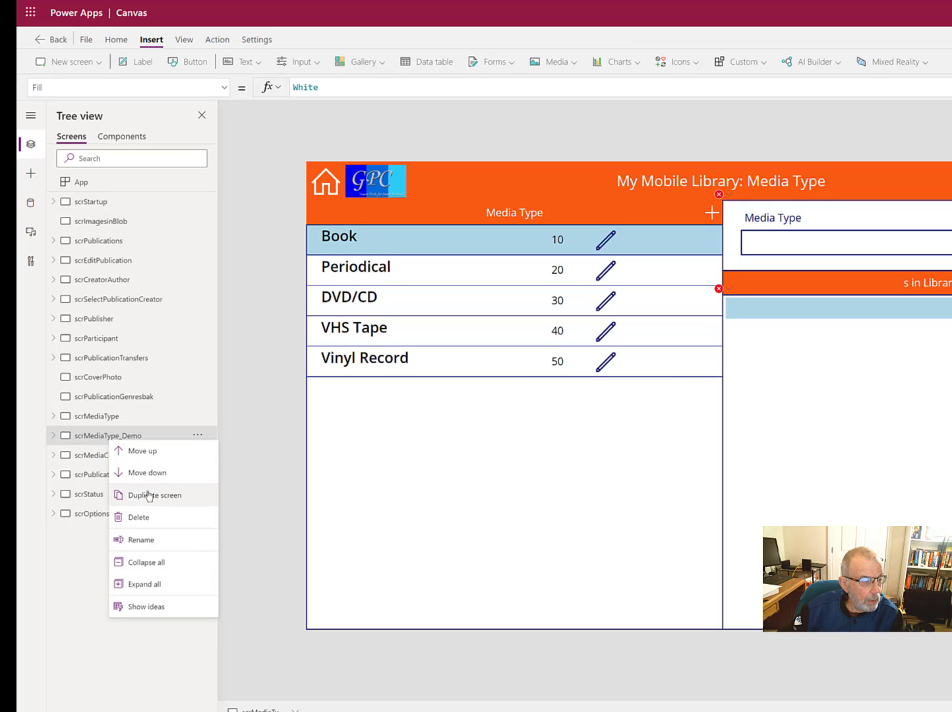
left_click(147, 519)
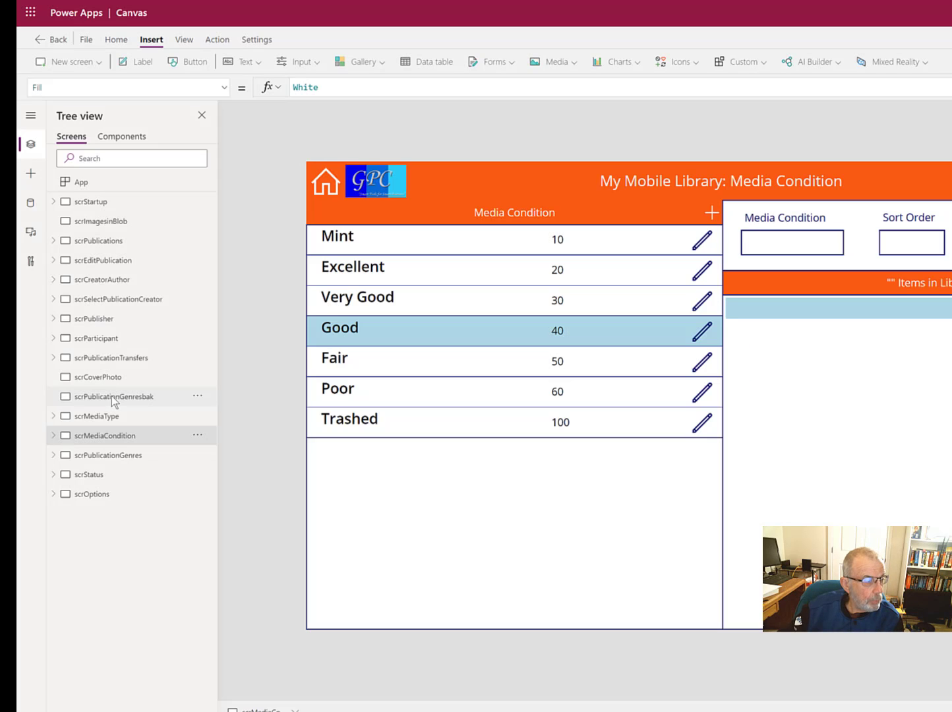
right_click(113, 398)
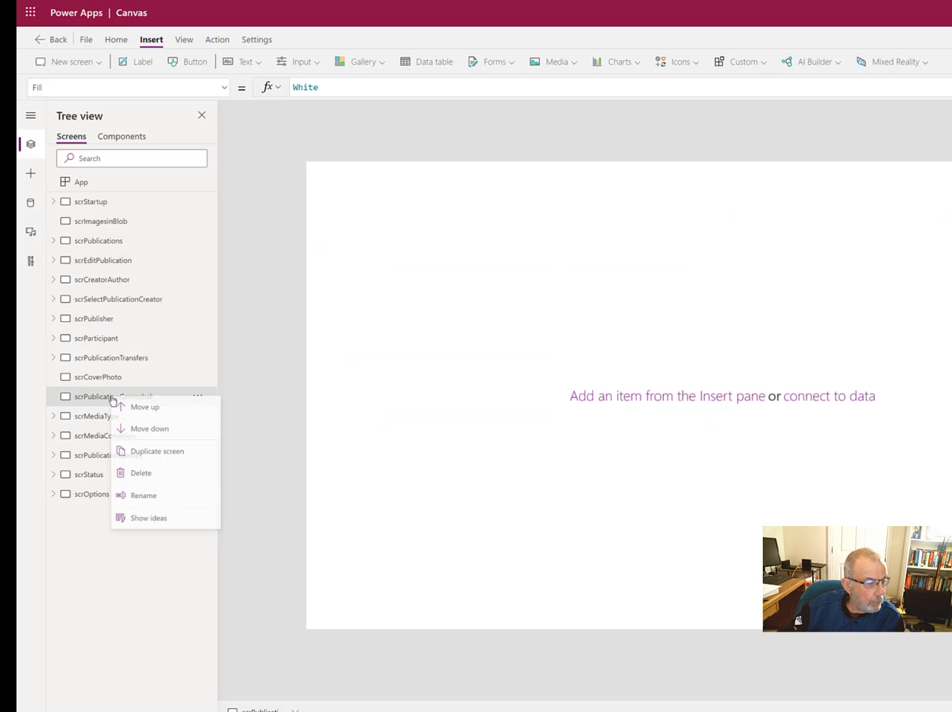
left_click(145, 476)
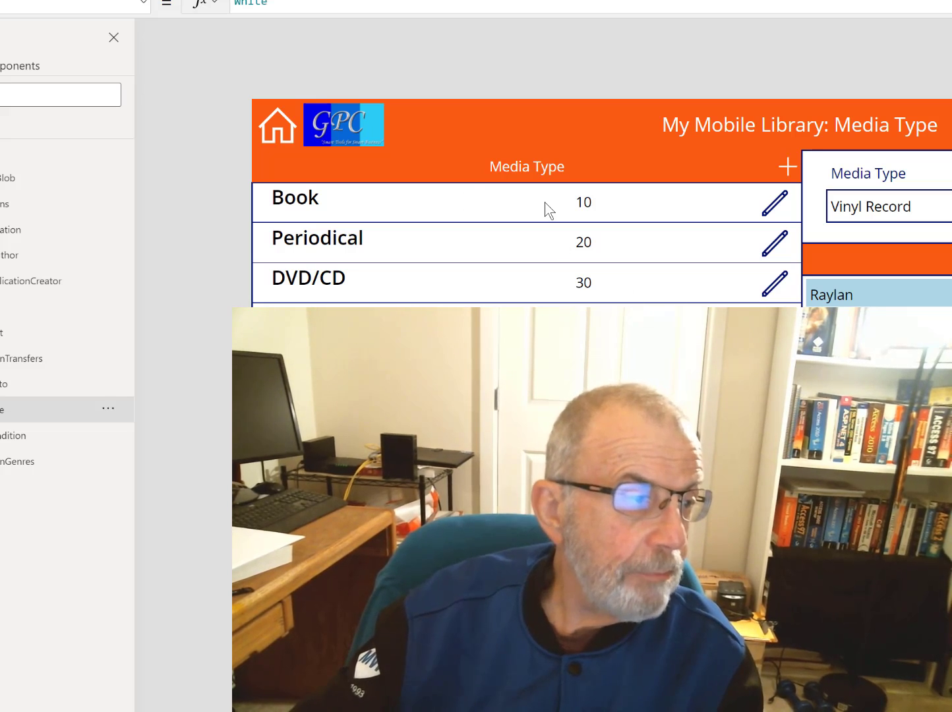
Step: Display the scrStartup and scrCoverPhoto screens, then preview the app briefly from scrCoverPhoto
left_click(6, 153)
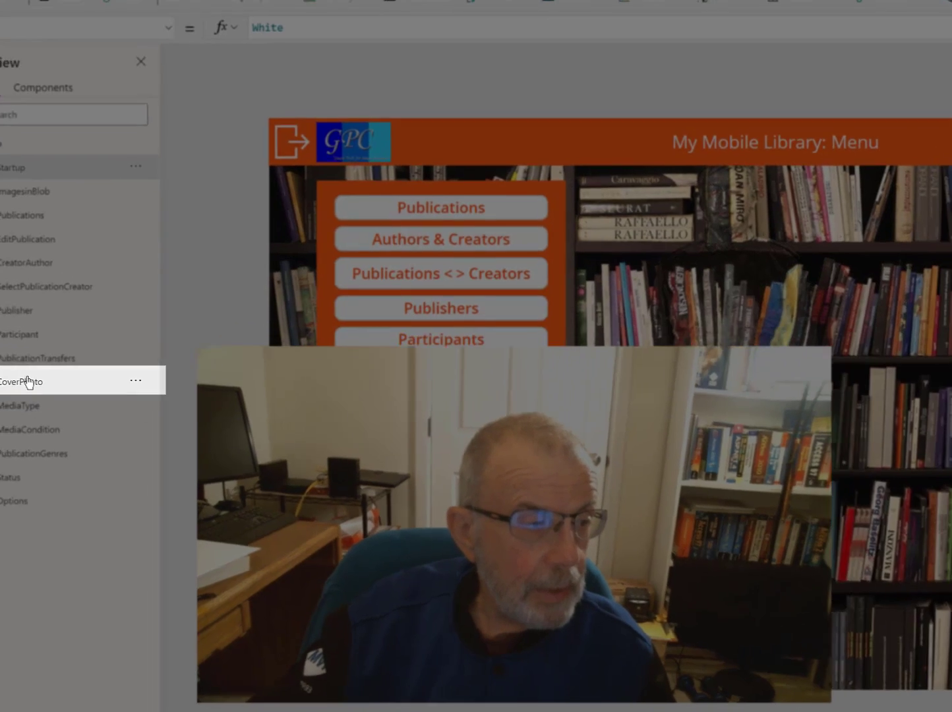
left_click(4, 384)
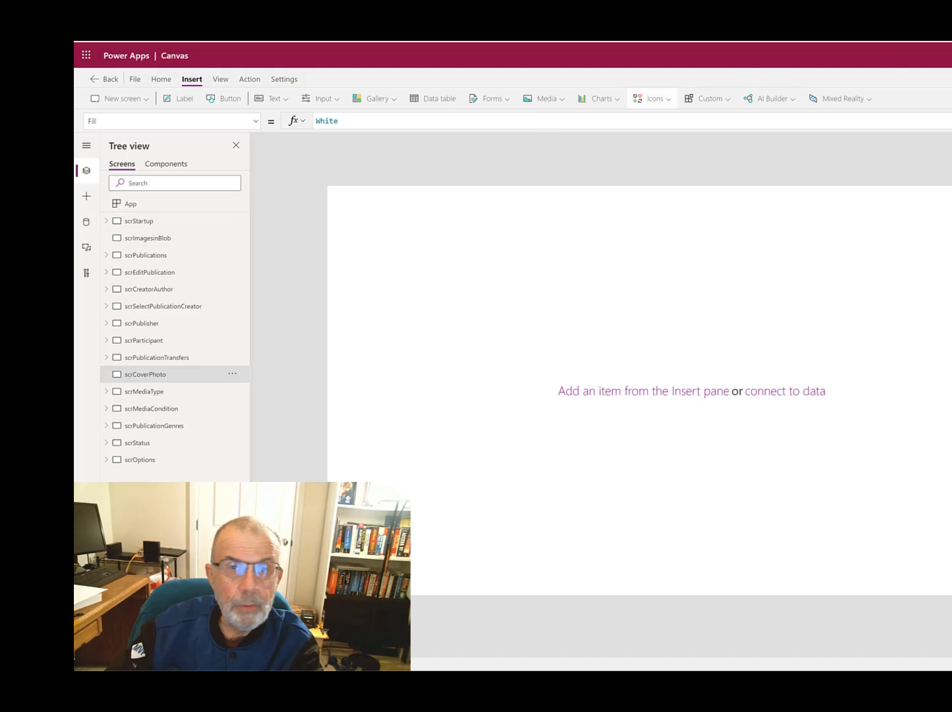
key("F5")
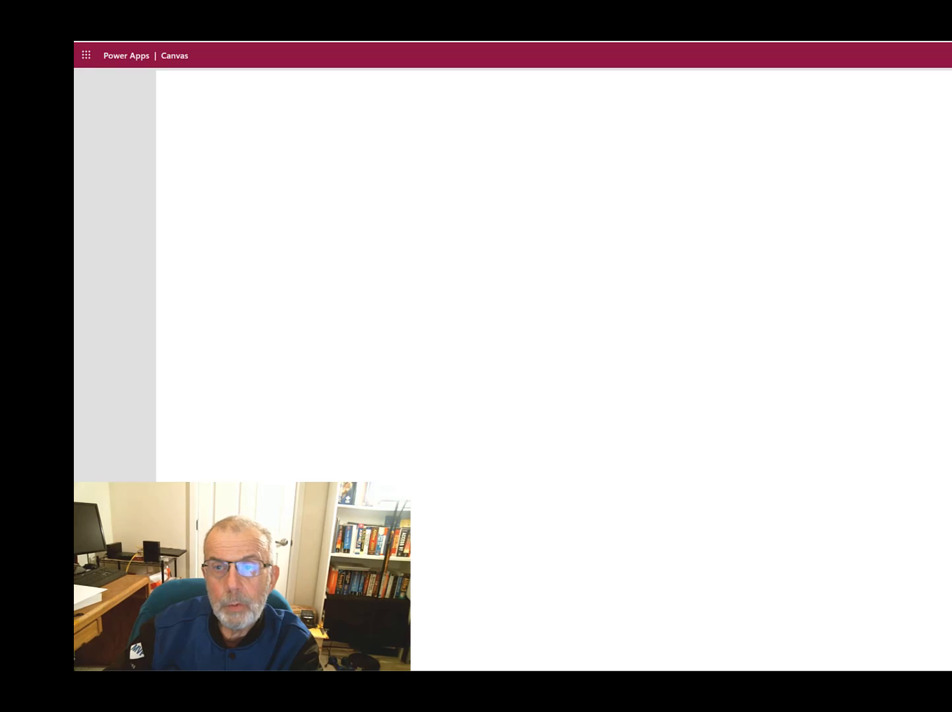
key("Escape")
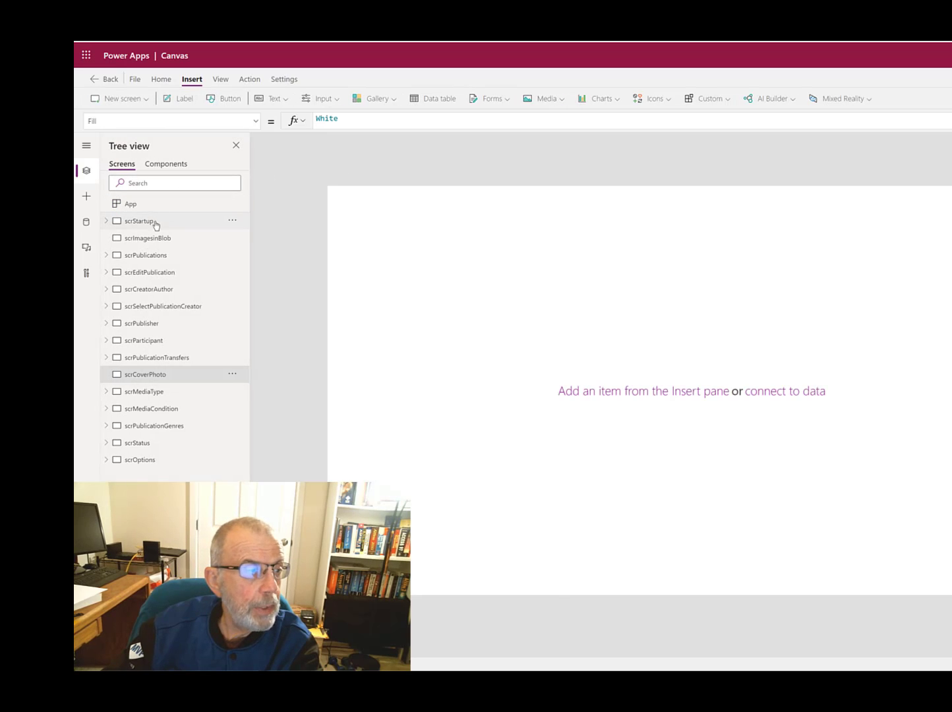
Step: Preview the app from the scrStartup screen and open Publications from its menu
left_click(155, 221)
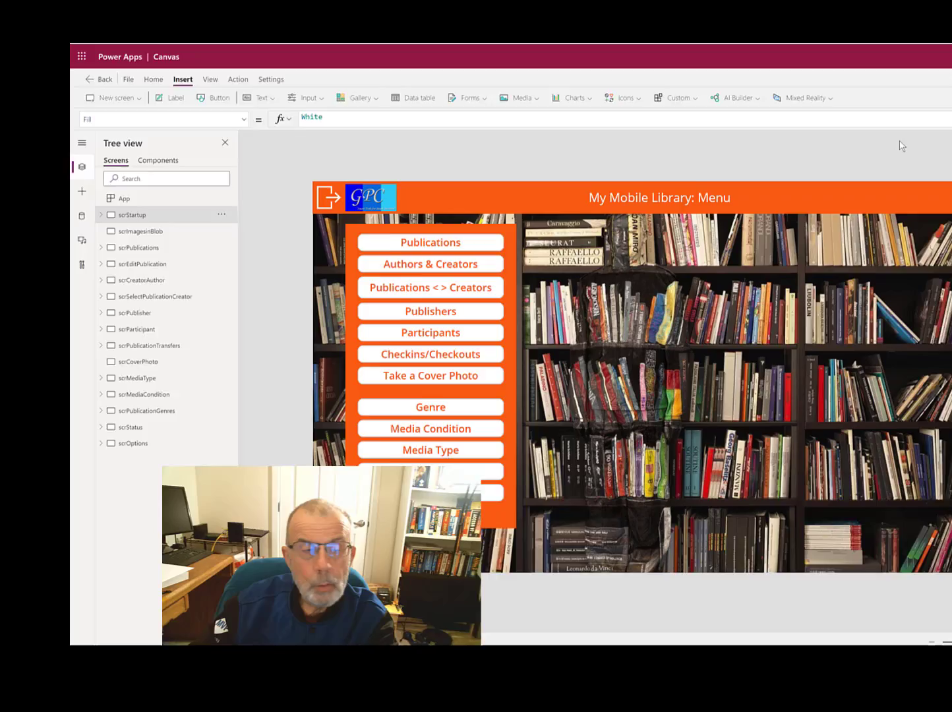
key("F5")
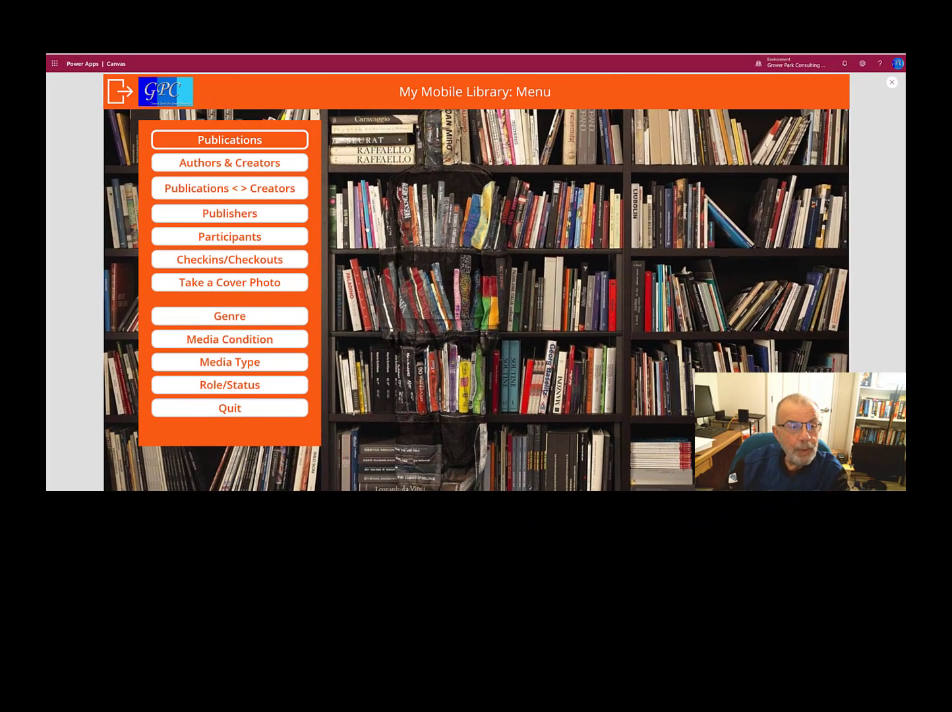
left_click(229, 140)
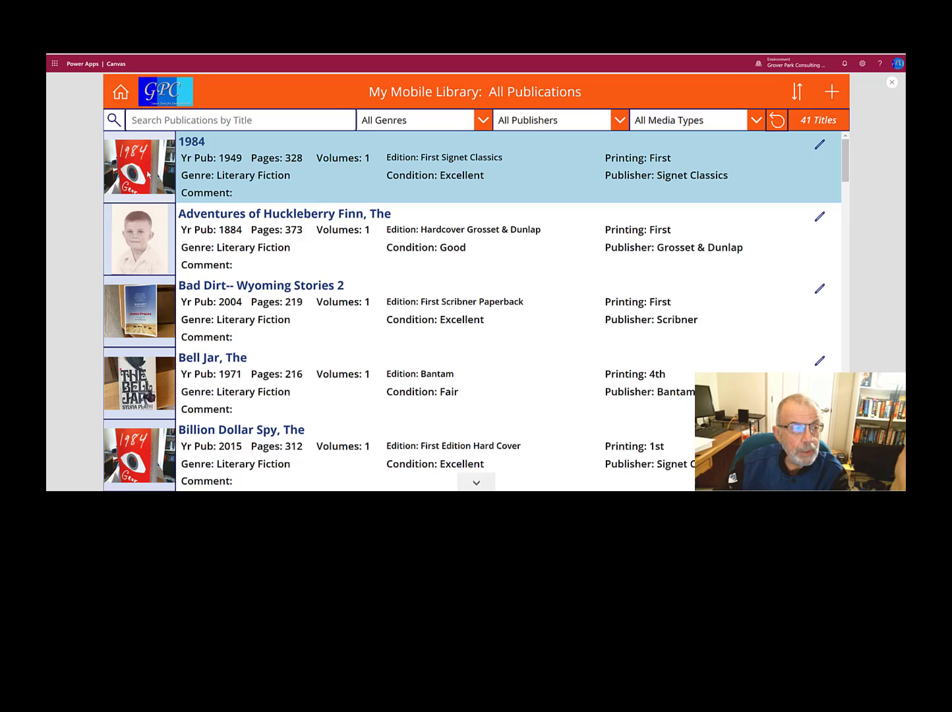